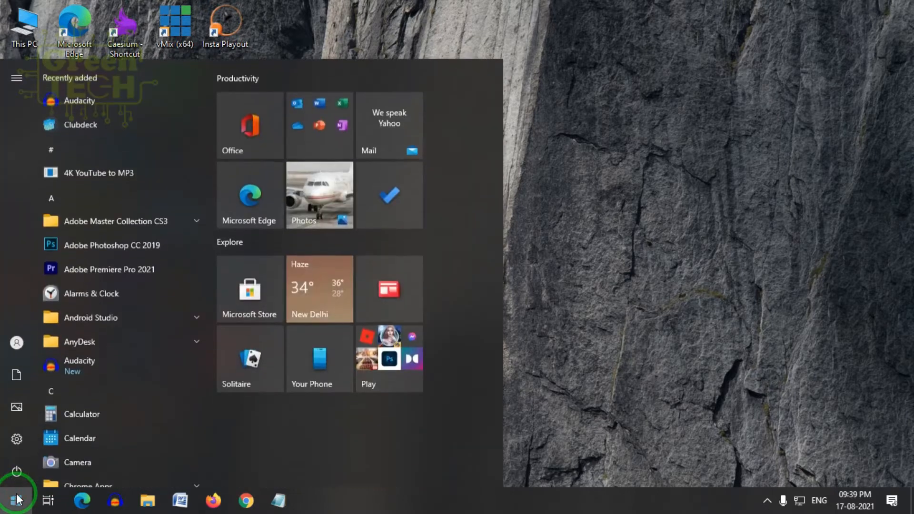
- Find and launch the Windows Video editor app
type("vide")
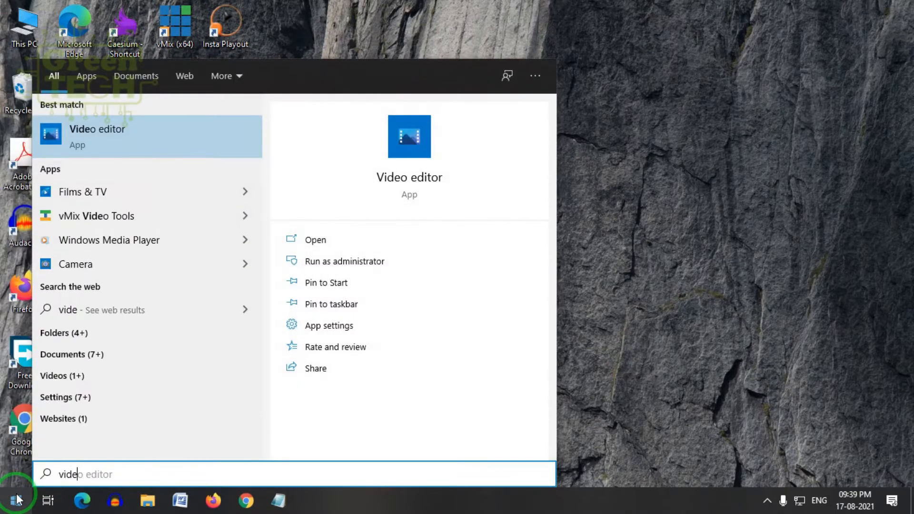
key("BackSpace")
key("BackSpace")
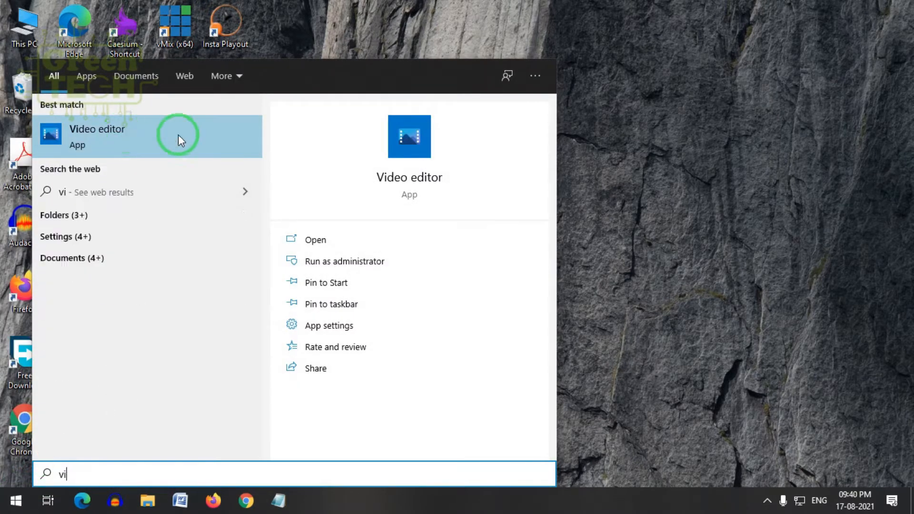
left_click(178, 136)
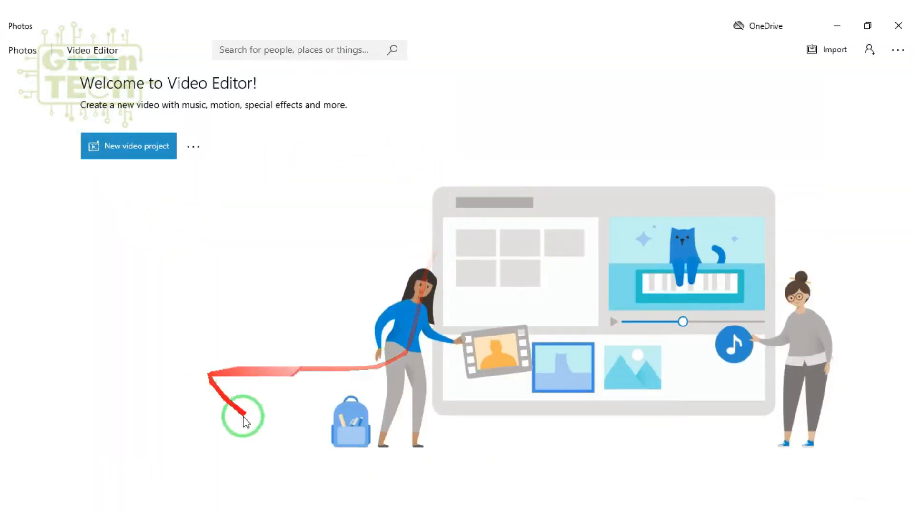
- Create a new video project with the name "New video"
left_click(121, 153)
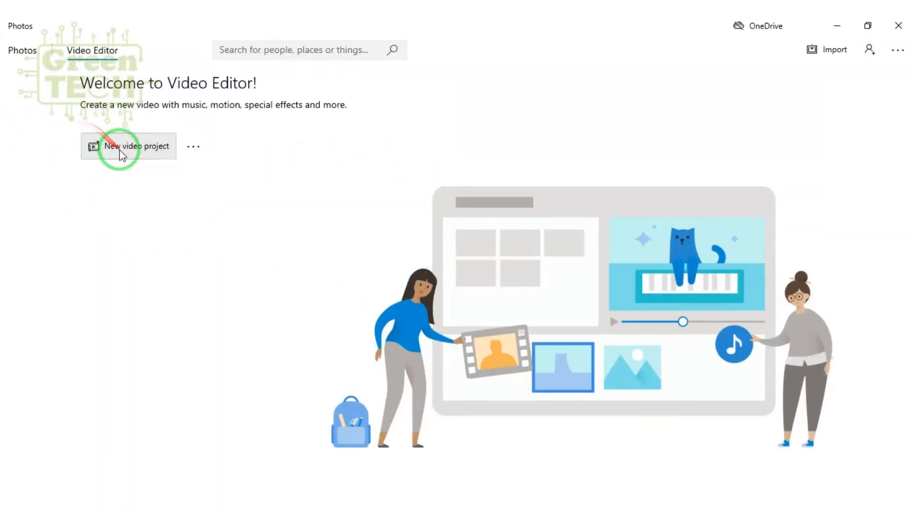
left_click(121, 153)
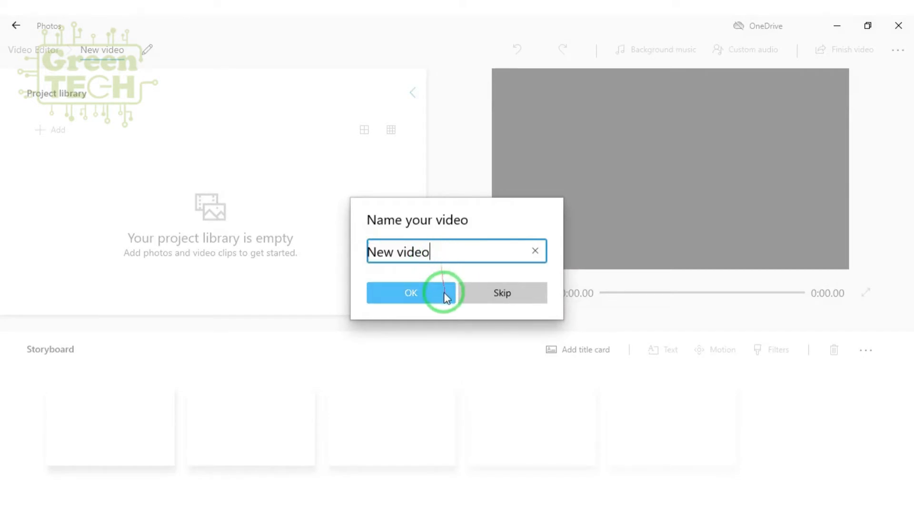
left_click(421, 295)
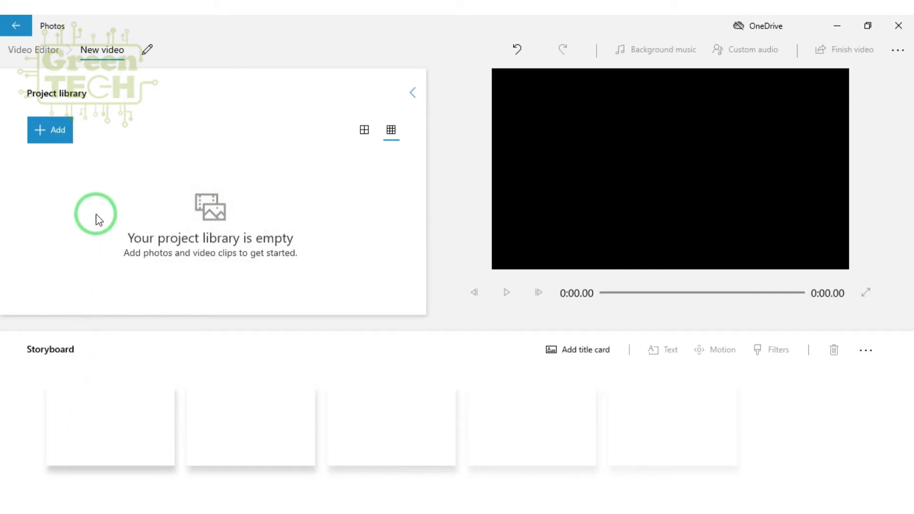
- Import the Star book Centre video from the PC's Downloads folder into the project library
left_click(62, 136)
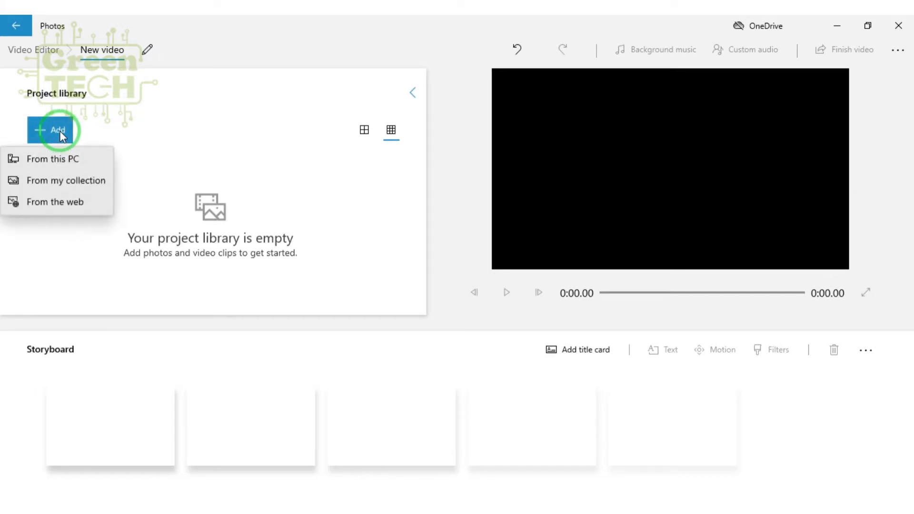
left_click(60, 162)
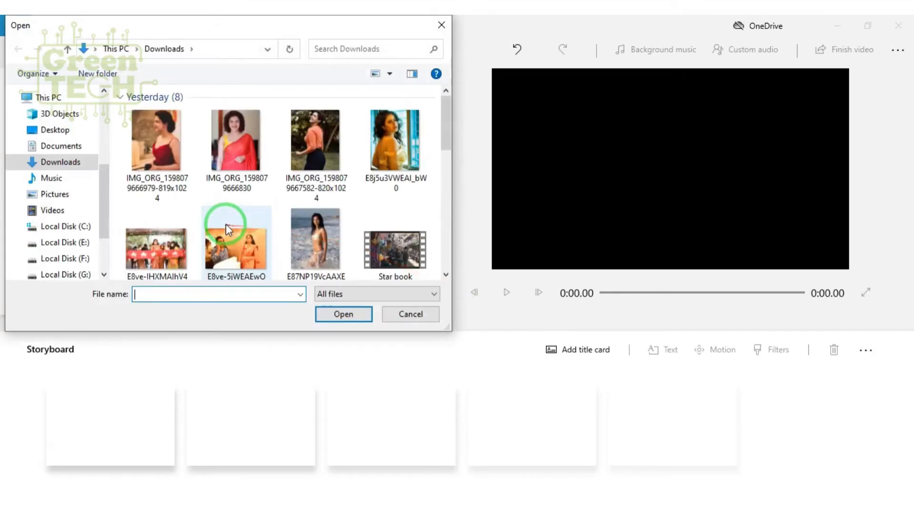
left_click(389, 259)
left_click(343, 315)
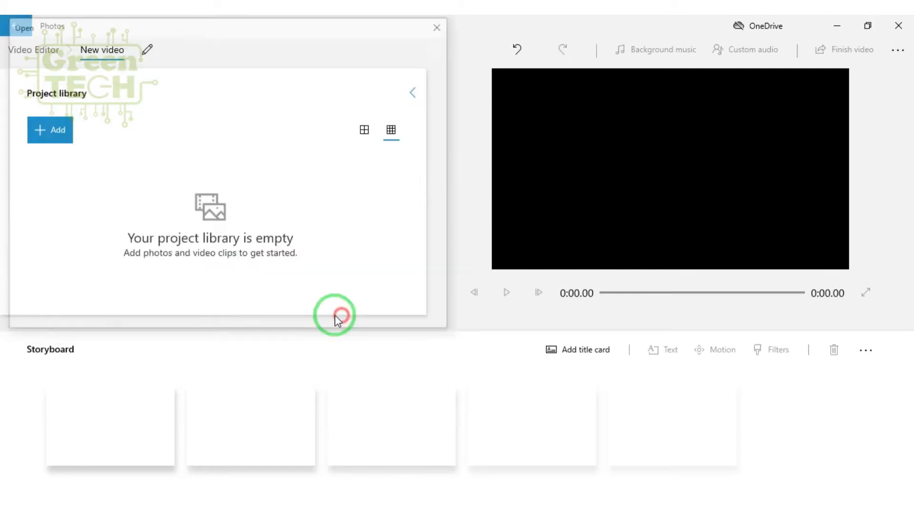
left_click(60, 137)
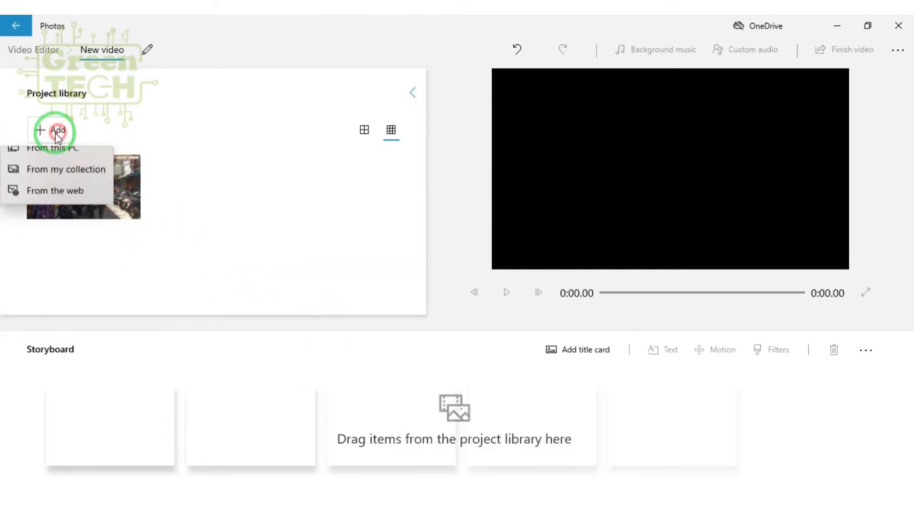
left_click(63, 156)
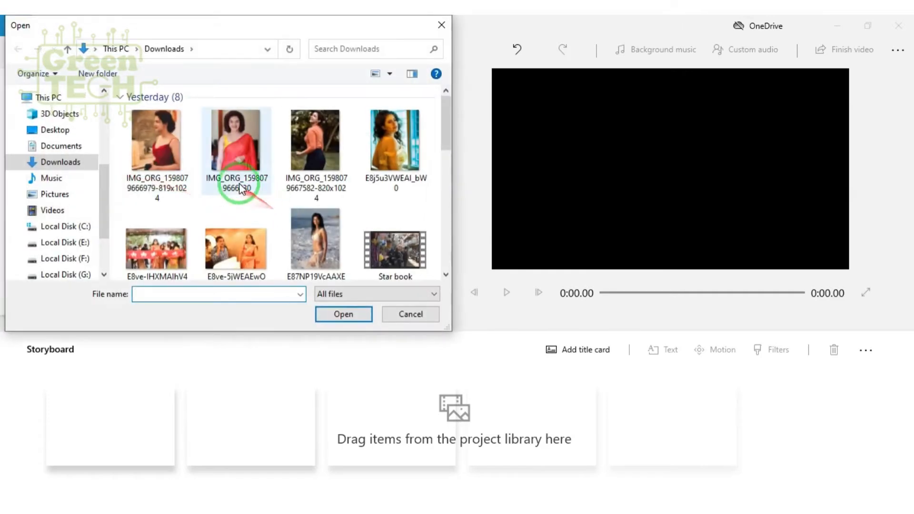
left_click(152, 125)
left_click(300, 233, "shift")
left_click(343, 314)
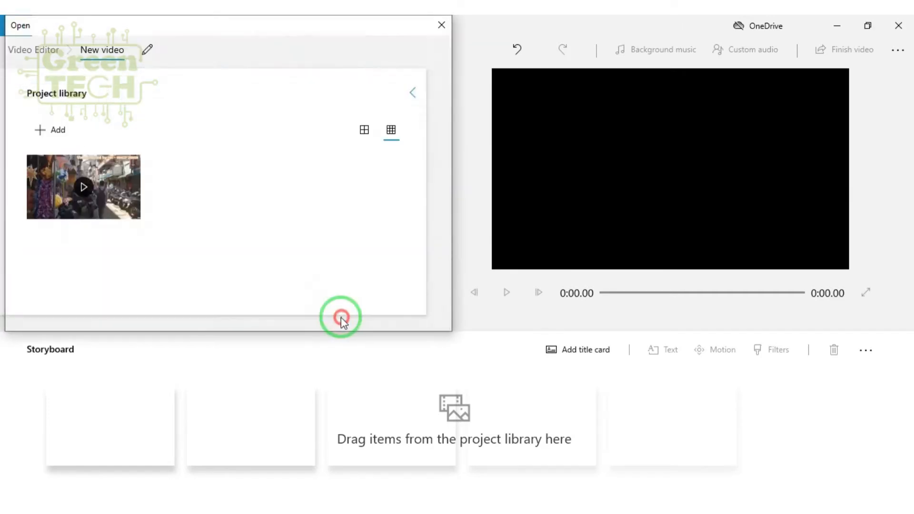
left_click(249, 268)
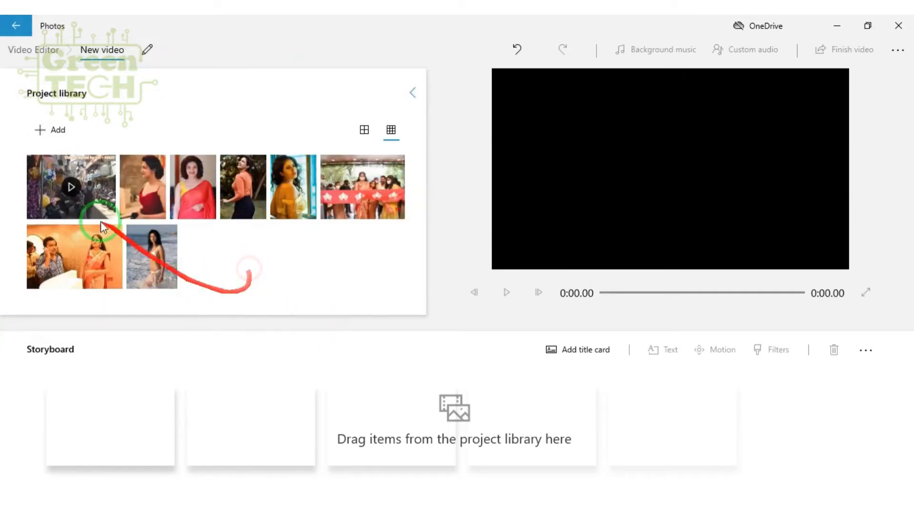
- Start adding pictures from the web and browse the images in the Aeroplane category
left_click(57, 130)
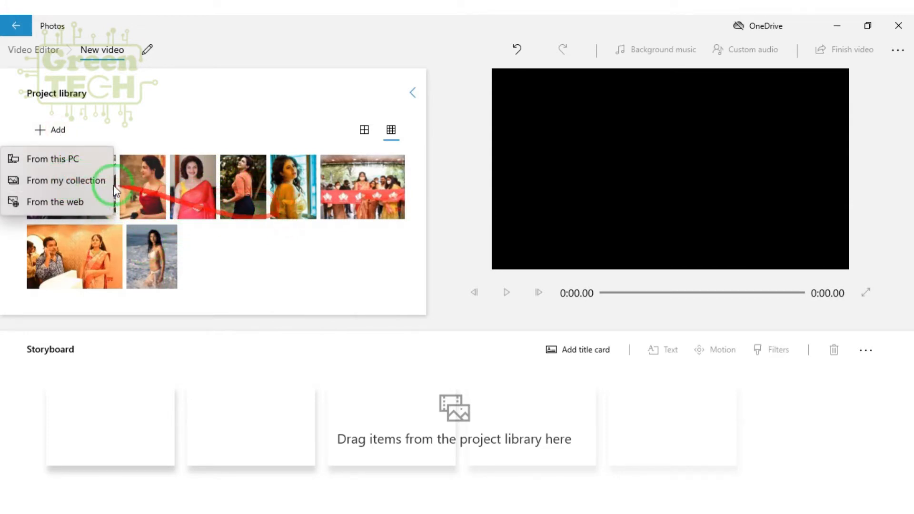
left_click(84, 202)
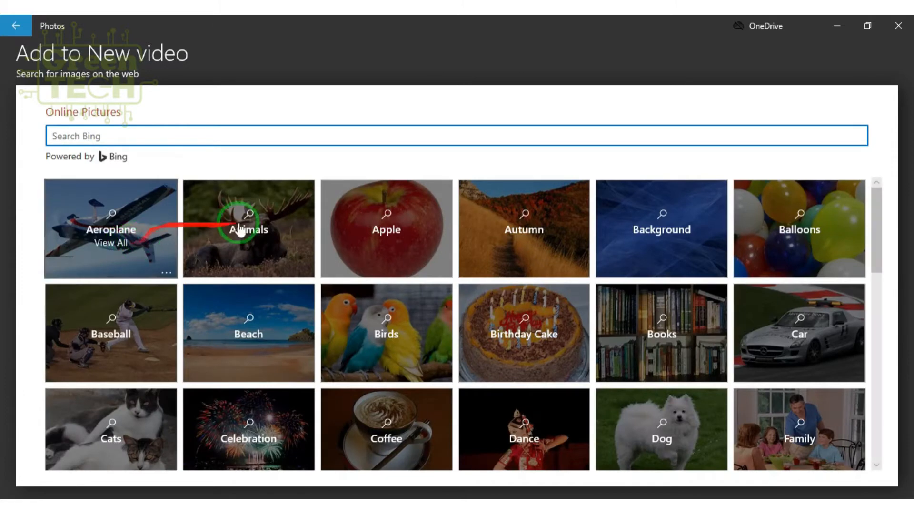
scroll(706, 320, "down", 4)
scroll(304, 294, "up", 2)
scroll(295, 294, "up", 2)
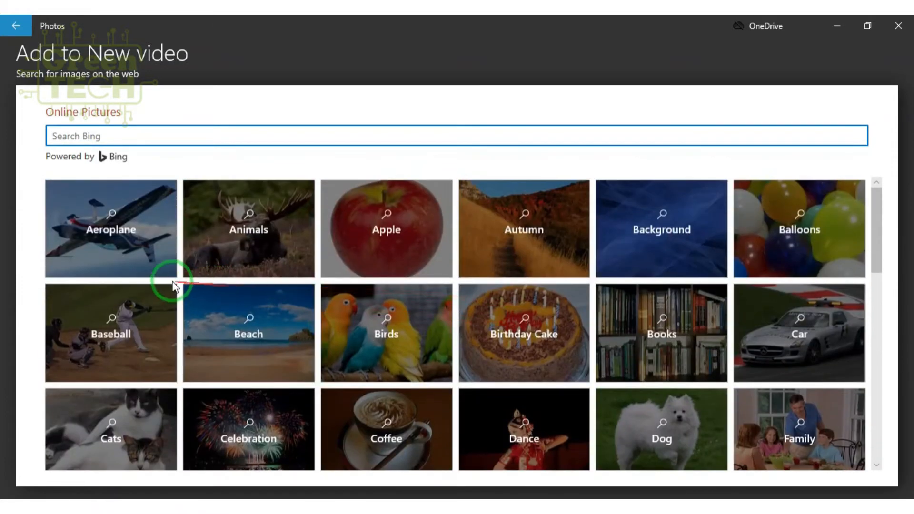
left_click(118, 231)
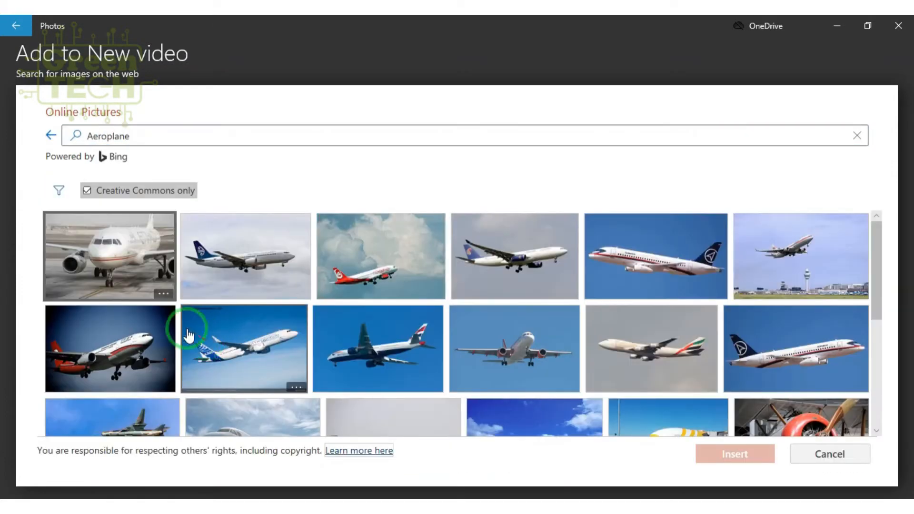
scroll(363, 288, "down", 3)
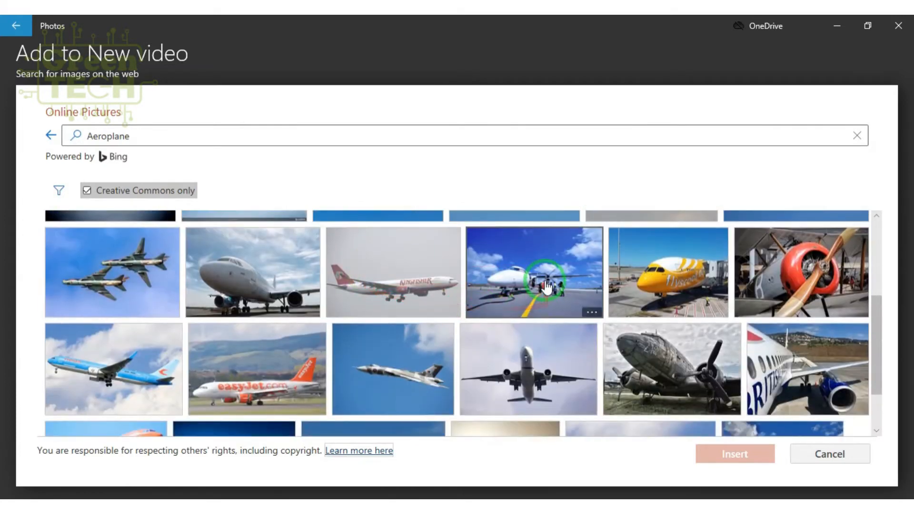
scroll(456, 290, "up", 1)
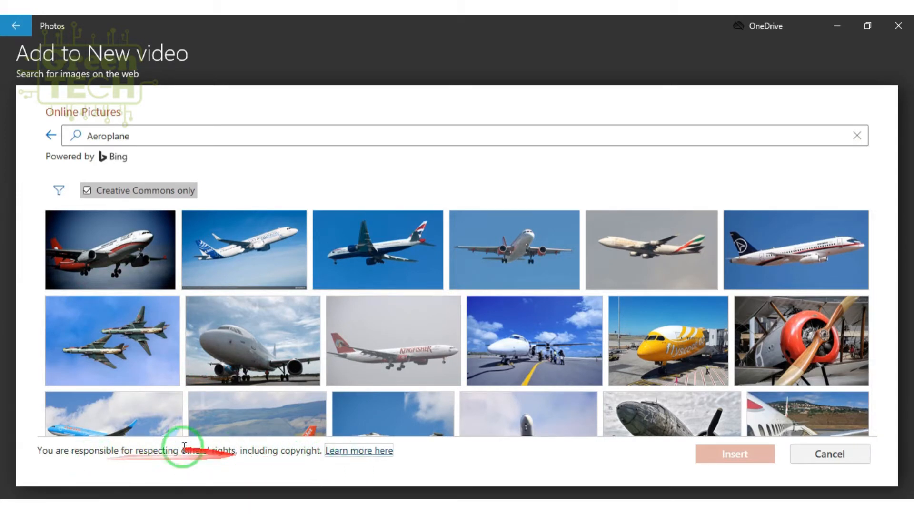
- Switch the Creative Commons only filter off and on to compare the aeroplane images, leaving it enabled
left_click(84, 192)
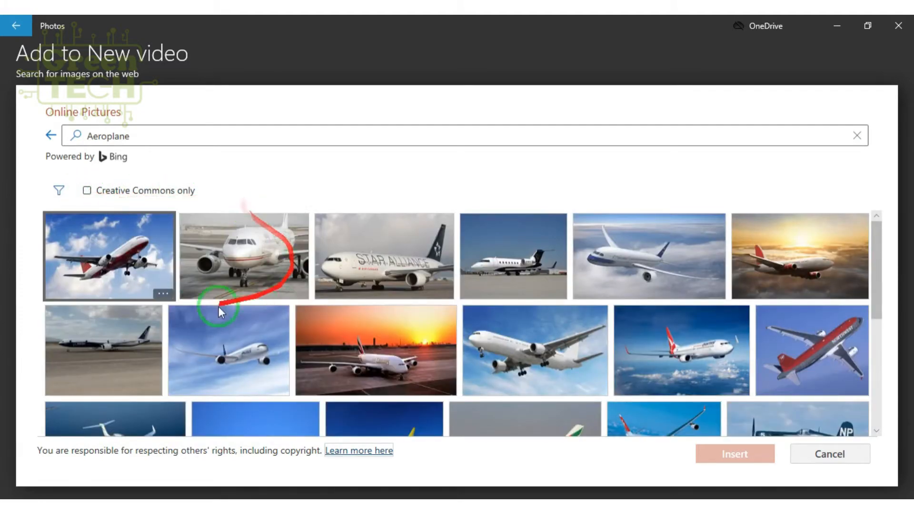
left_click(87, 191)
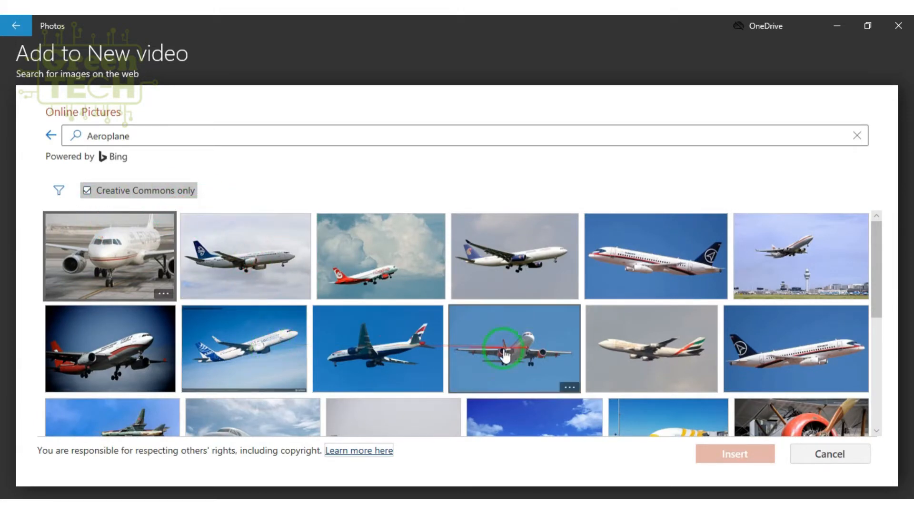
left_click(87, 190)
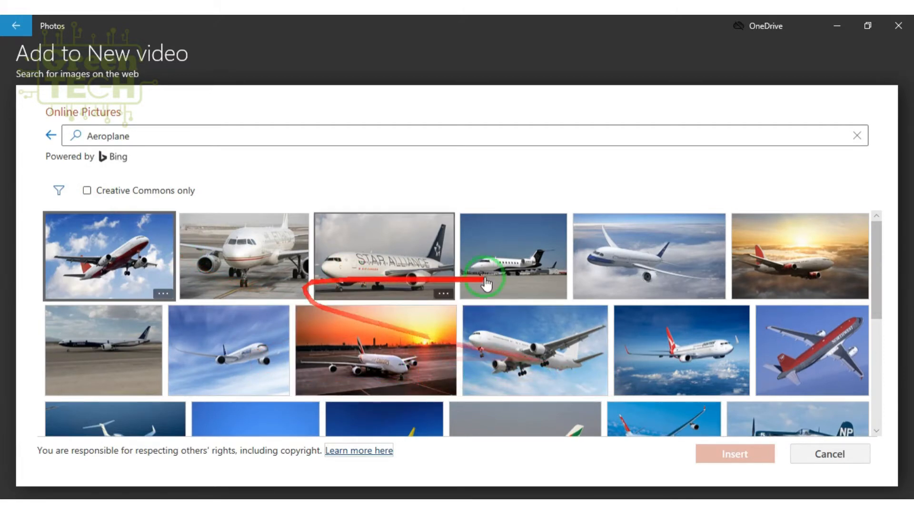
left_click(120, 190)
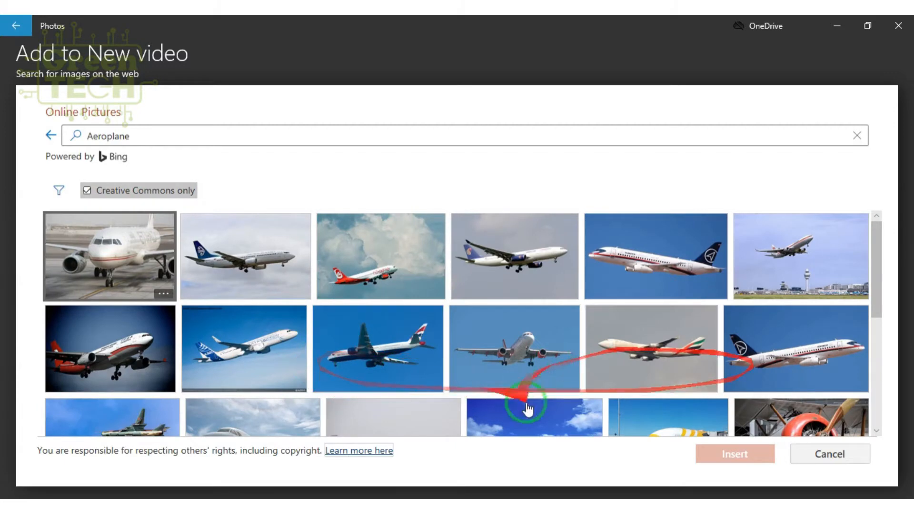
- Insert the second-row image of the white airliner with a blue tail into the project library and clear its selection
left_click(239, 340)
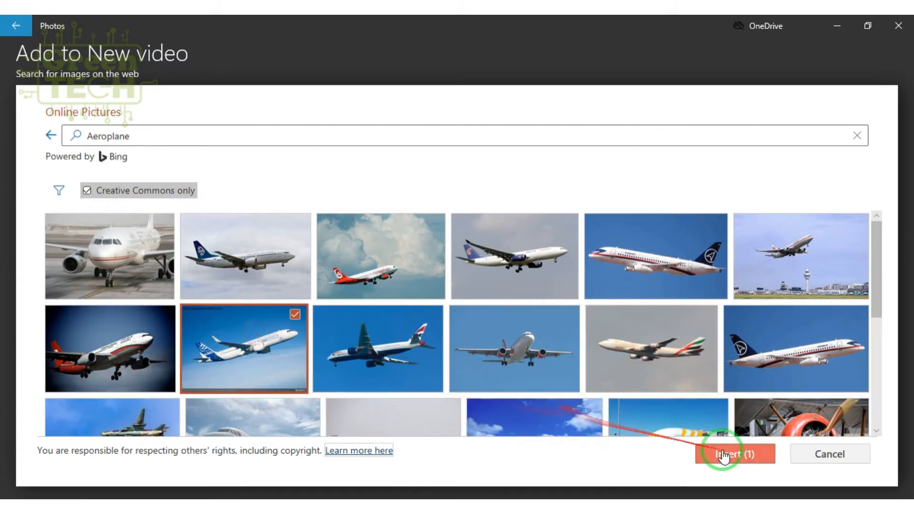
left_click(751, 455)
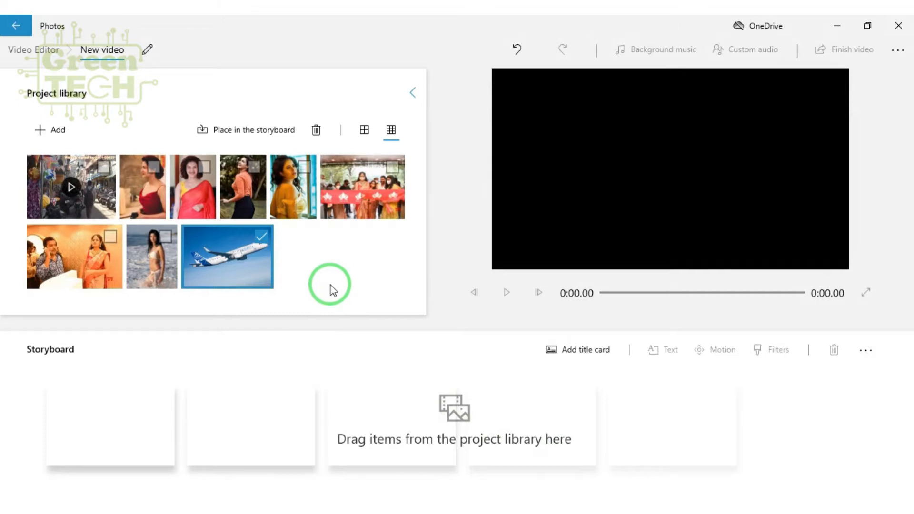
left_click(312, 280)
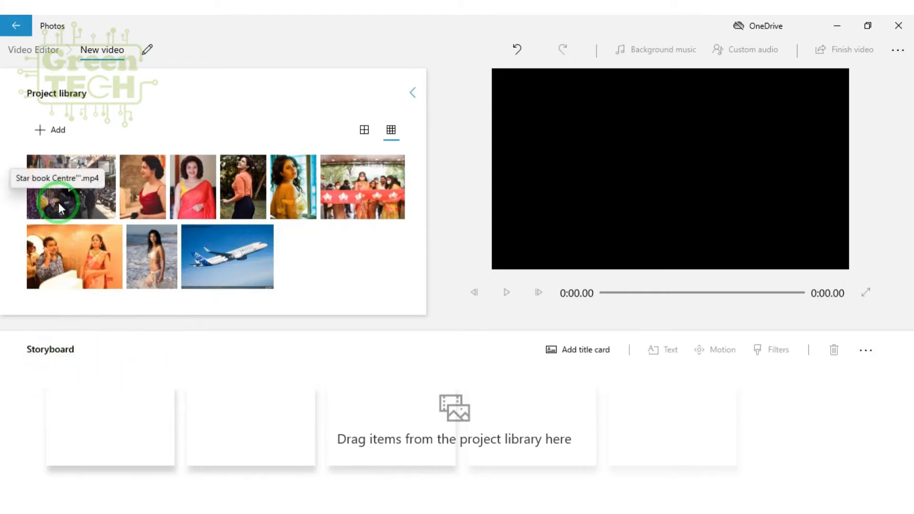
- Place the Star book Centre video on the storyboard and trim it to run from about 1:23.70 to 4:27.90
left_click_drag(59, 202, 101, 432)
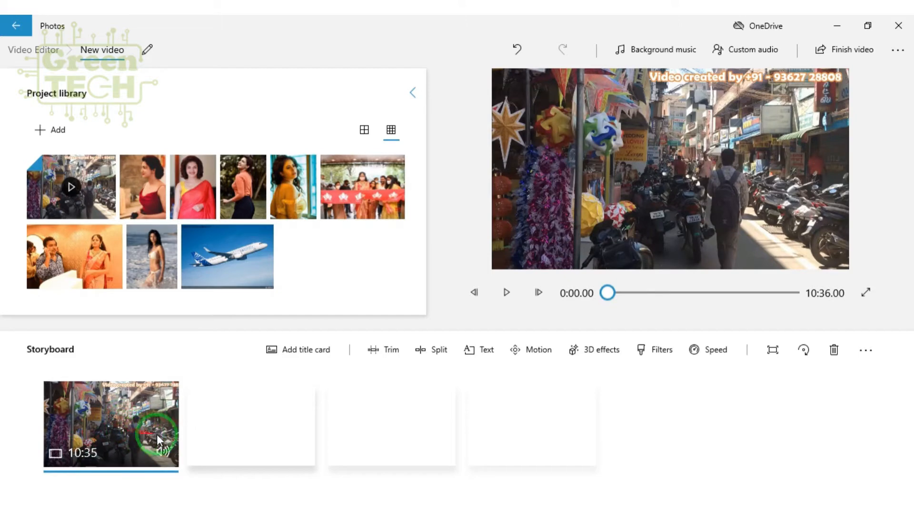
left_click(374, 349)
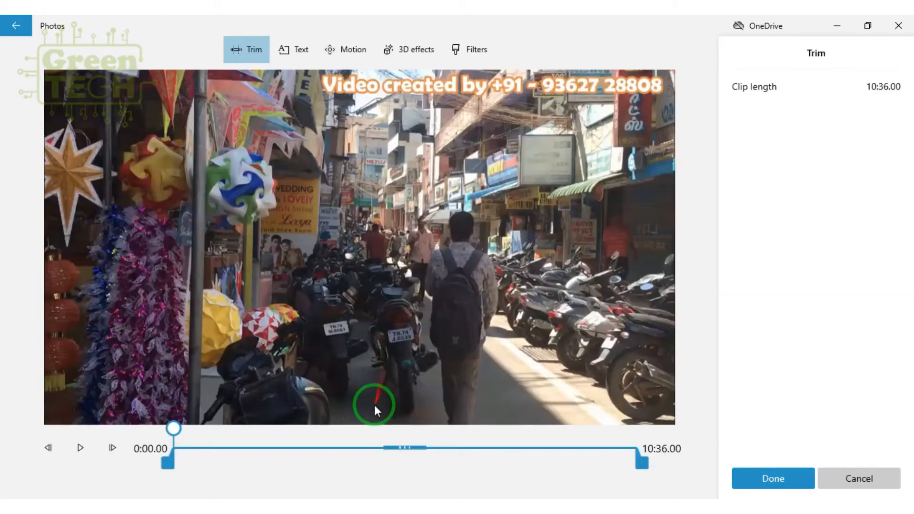
left_click_drag(172, 469, 229, 466)
left_click_drag(644, 469, 524, 465)
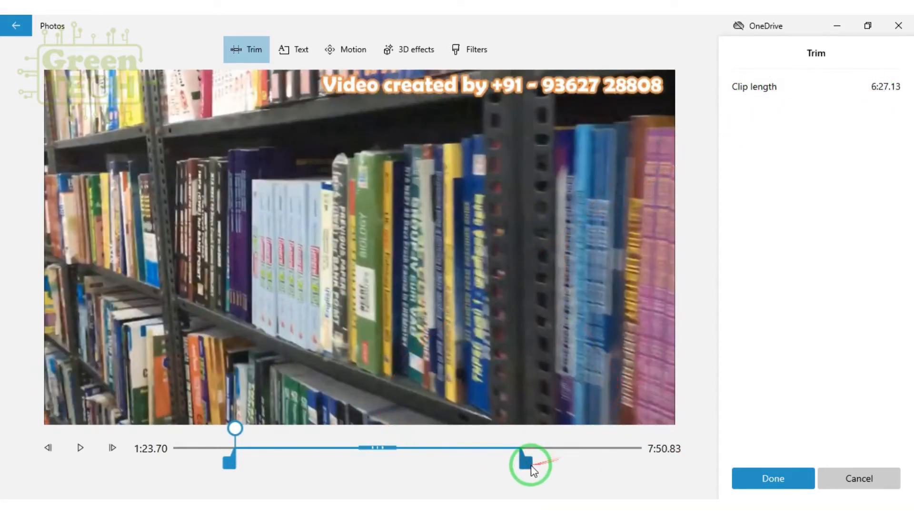
left_click_drag(530, 464, 379, 466)
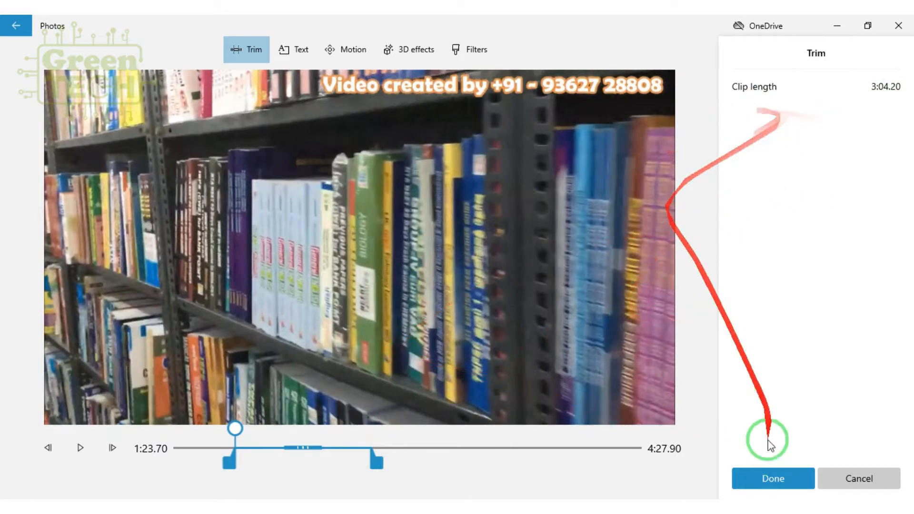
left_click(765, 475)
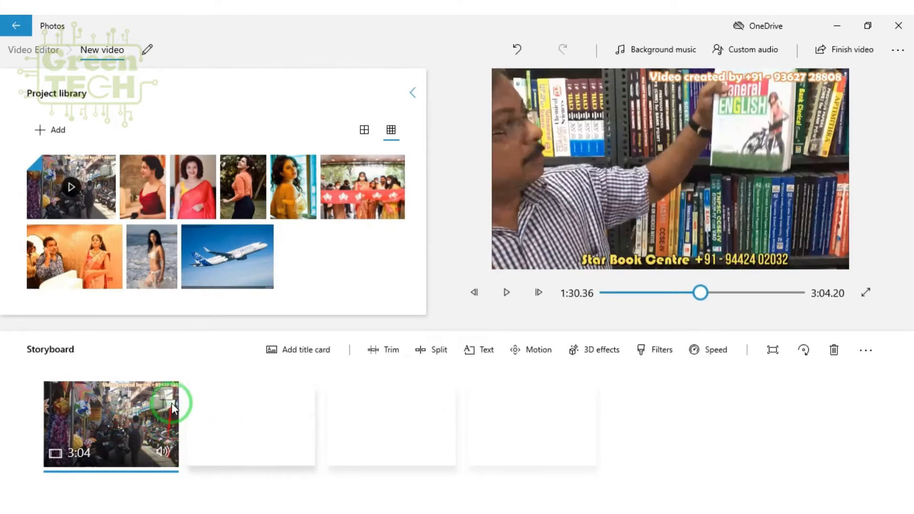
- Split the trimmed storyboard clip into two clips at about 1:25.33
left_click(168, 394)
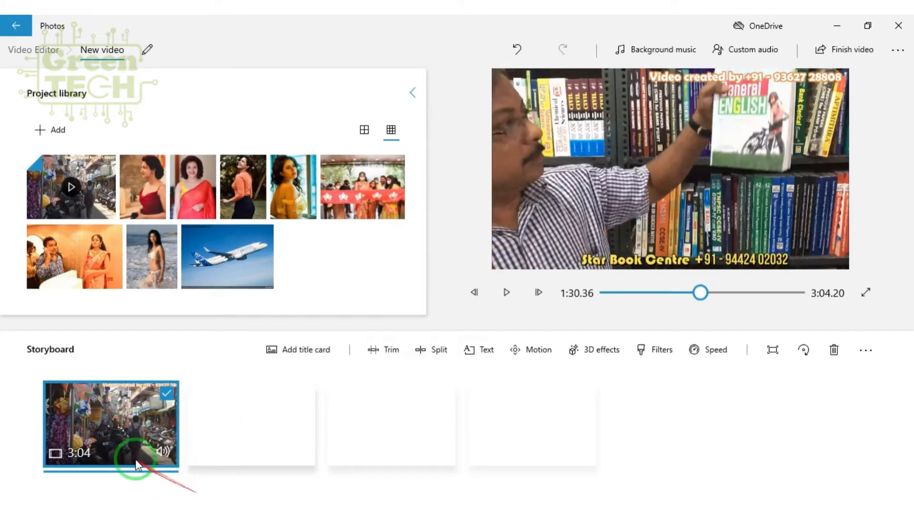
left_click(428, 350)
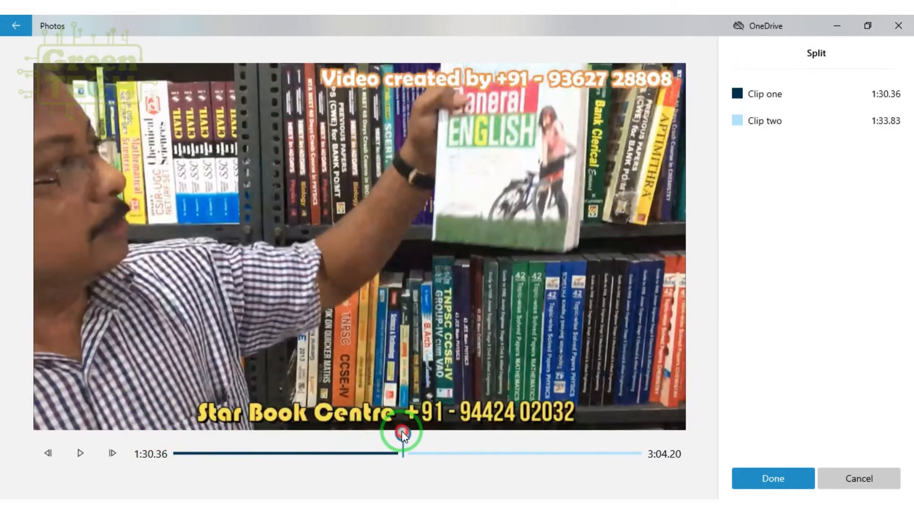
mouse_move(403, 433)
left_mouse_down()
mouse_move(522, 433)
mouse_move(389, 433)
left_mouse_up()
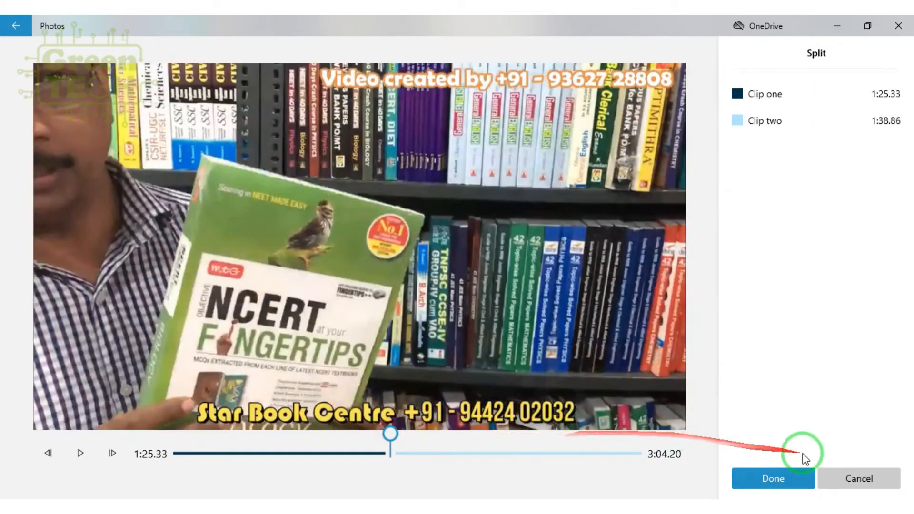
left_click(800, 480)
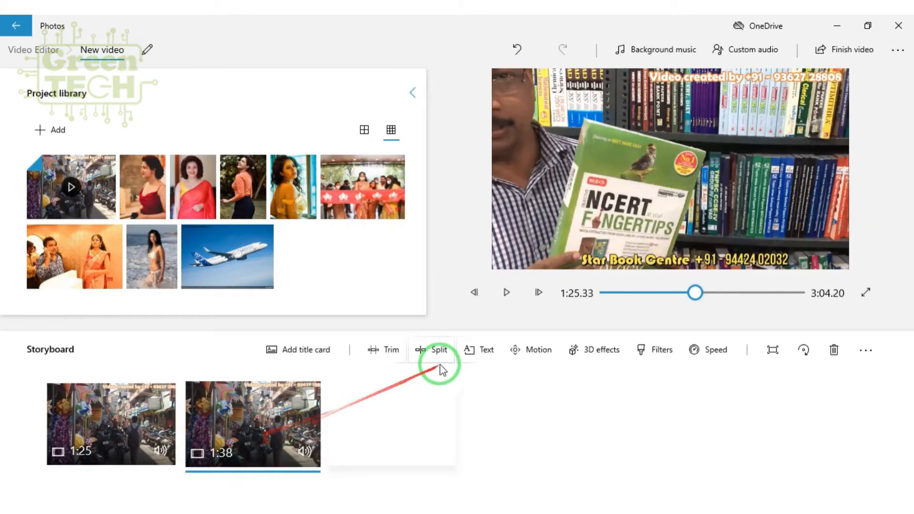
- Add a caption reading "Text" to the first storyboard clip
left_click(144, 415)
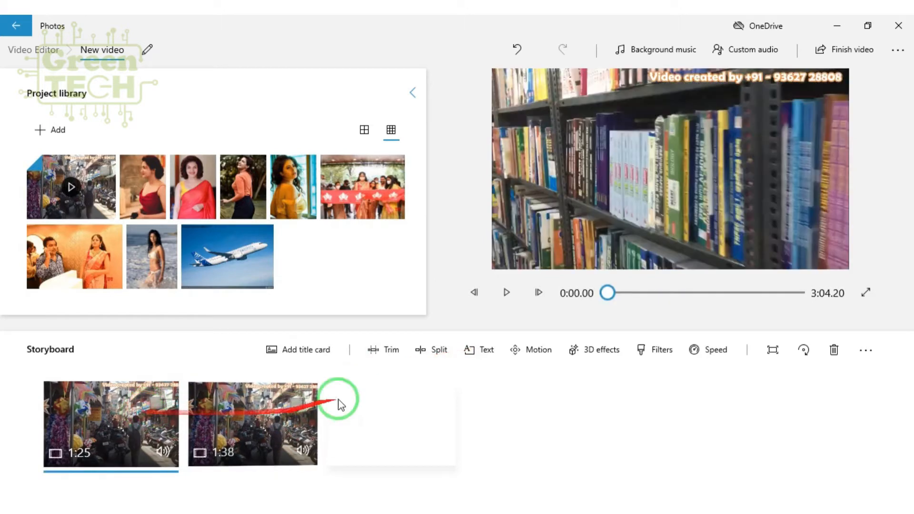
left_click(476, 351)
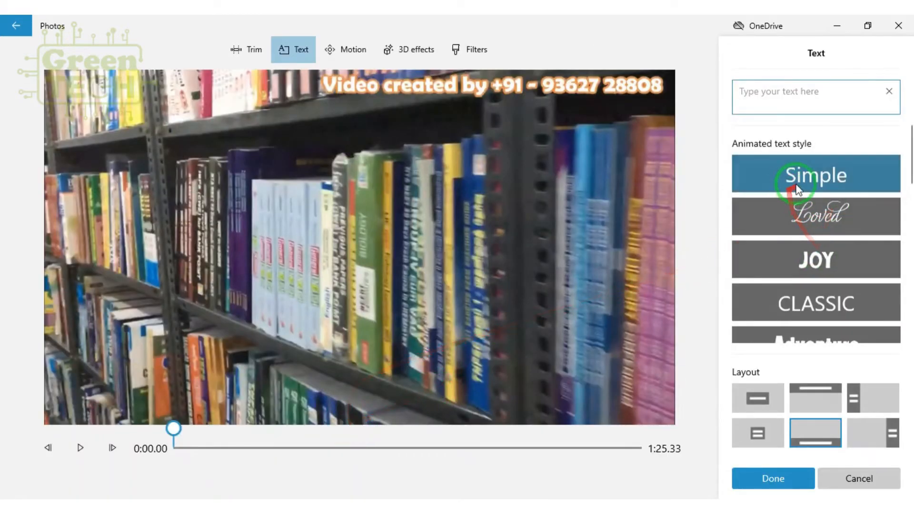
type("Text")
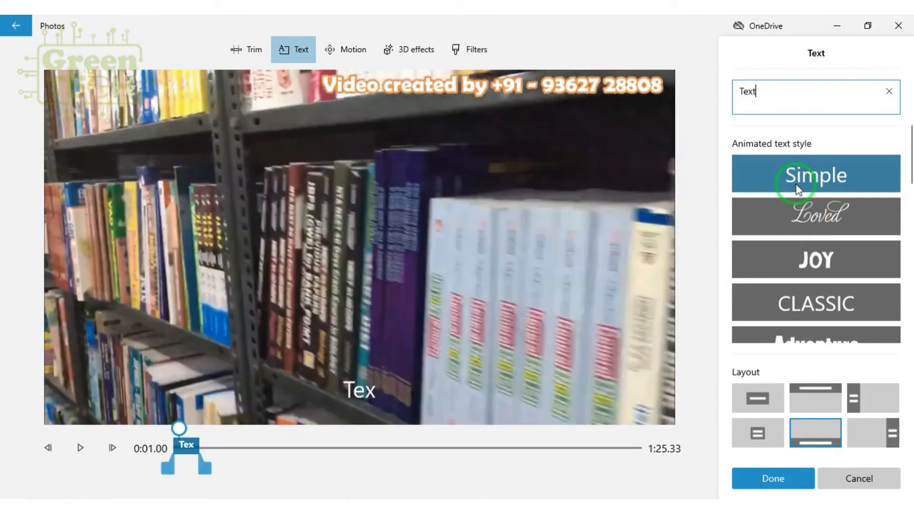
- Try the Loved, Joy, Classic, Adventure and Quiet animated text styles on the caption
left_click(819, 217)
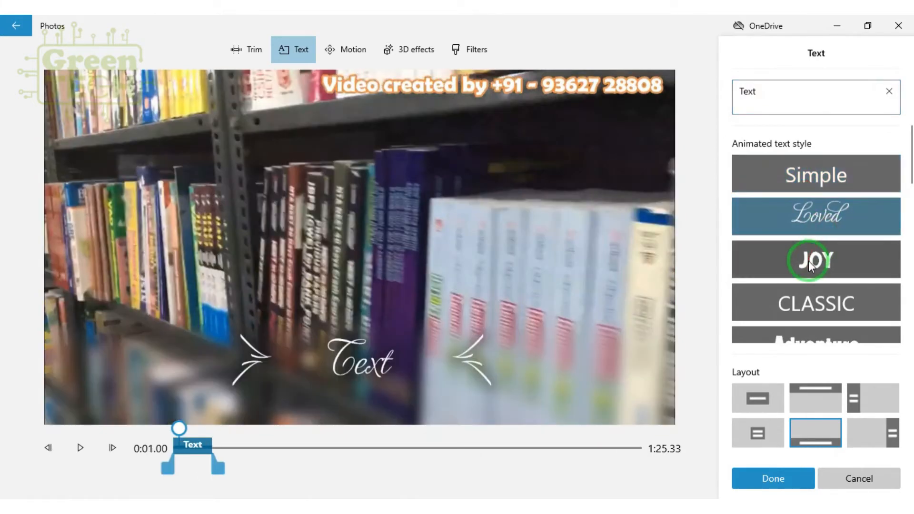
left_click(809, 260)
left_click(825, 315)
scroll(807, 291, "down", 1)
left_click(810, 305)
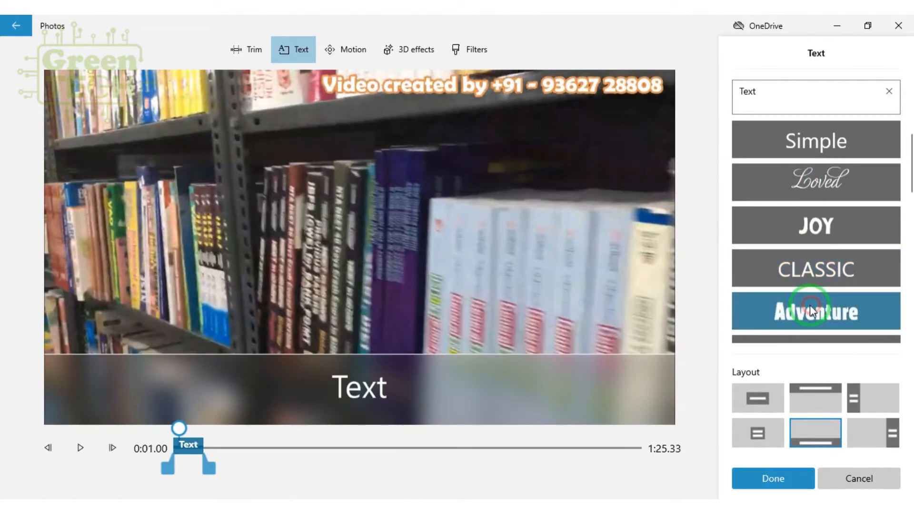
scroll(809, 304, "down", 1)
left_click(809, 307)
scroll(811, 313, "down", 1)
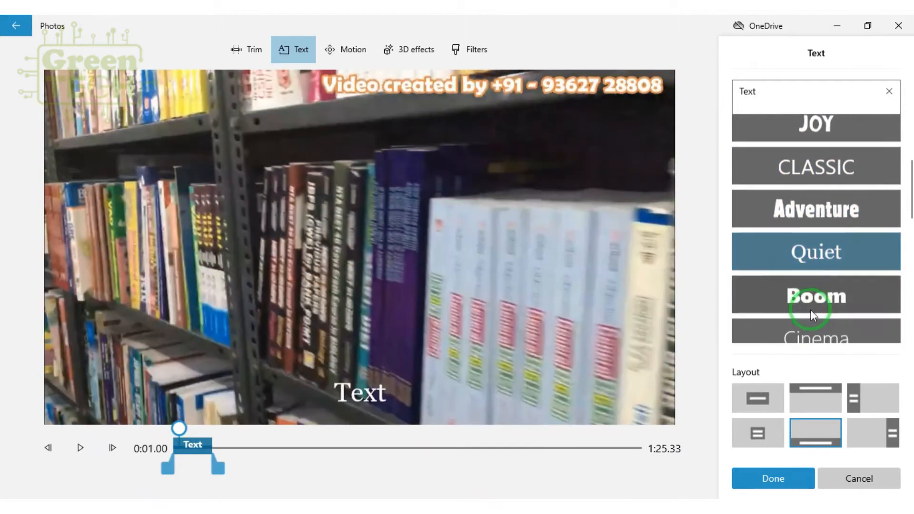
- Try the Boom, Cinema, Adventure and Quiet text styles on the caption, ending on Classic
left_click(811, 312)
left_click(811, 333)
left_click(806, 235)
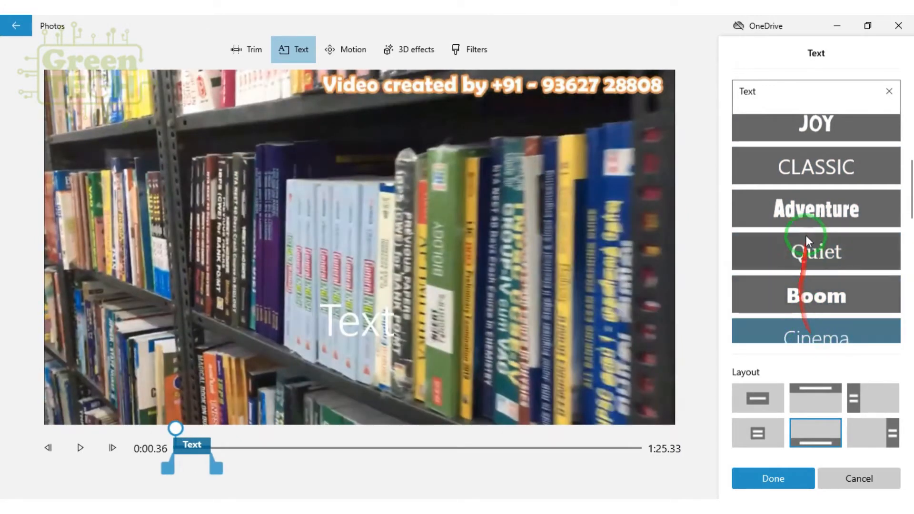
left_click(815, 208)
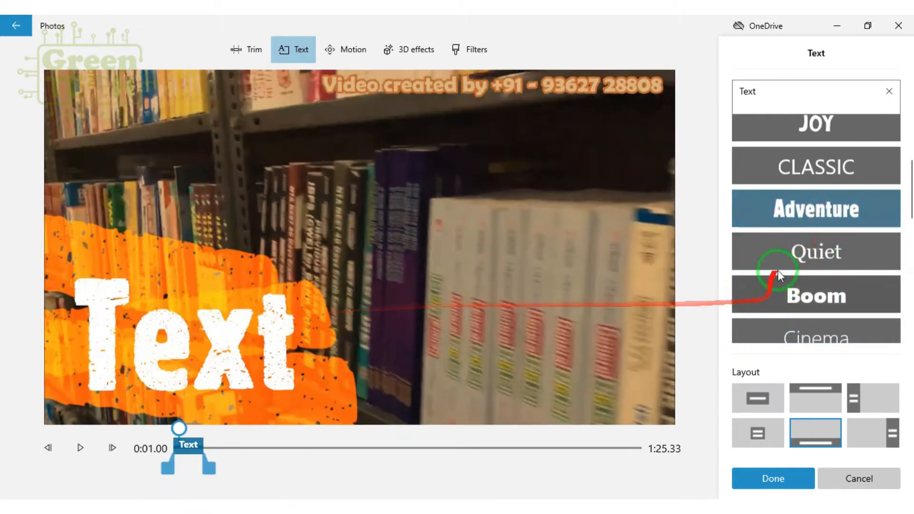
left_click(800, 263)
left_click(816, 167)
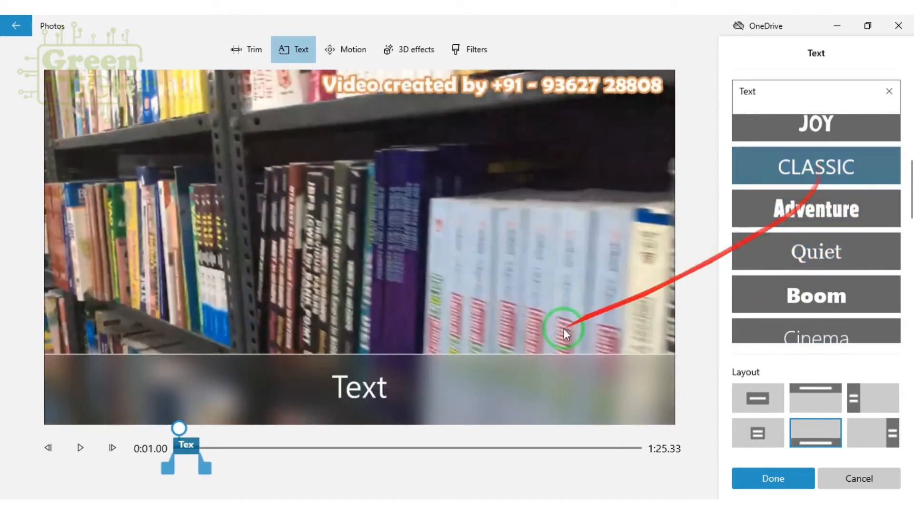
- Compare the Title 1, Top, Left and Right caption layouts, and return to the Bottom layout
left_click(763, 398)
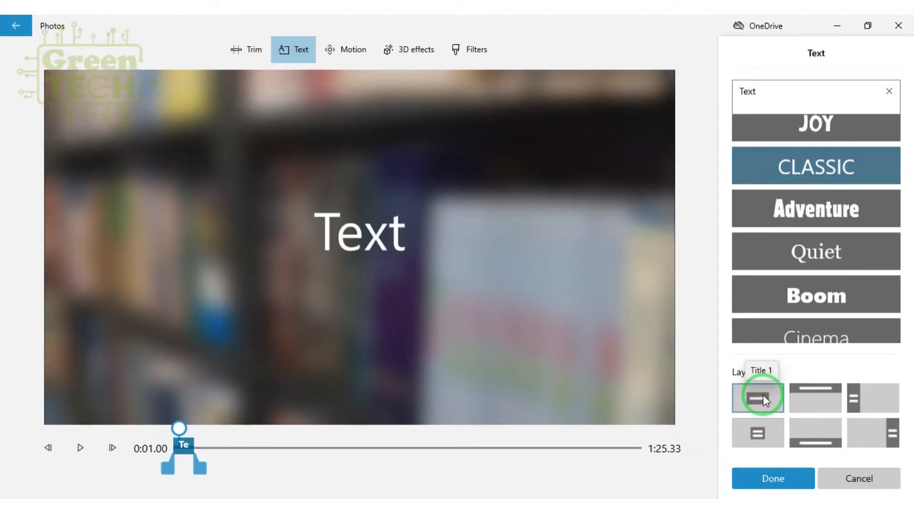
left_click(818, 400)
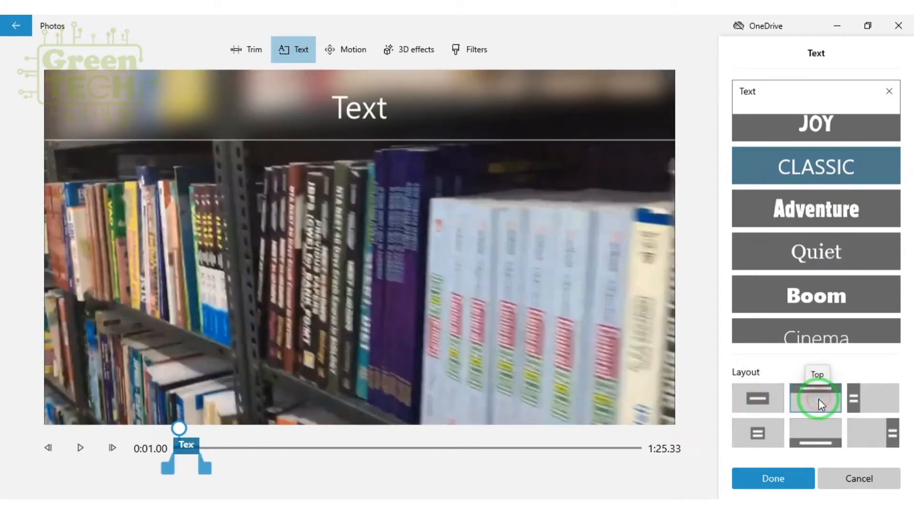
left_click(856, 400)
left_click(878, 428)
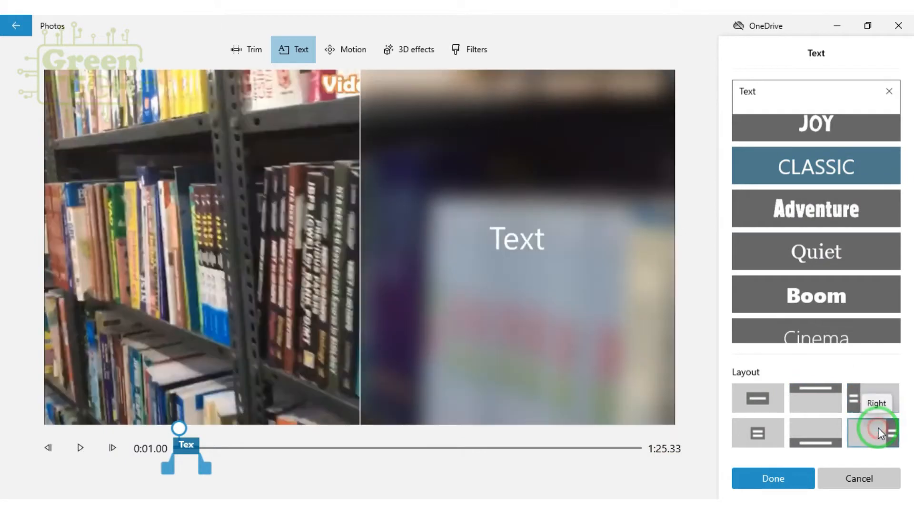
left_click(813, 433)
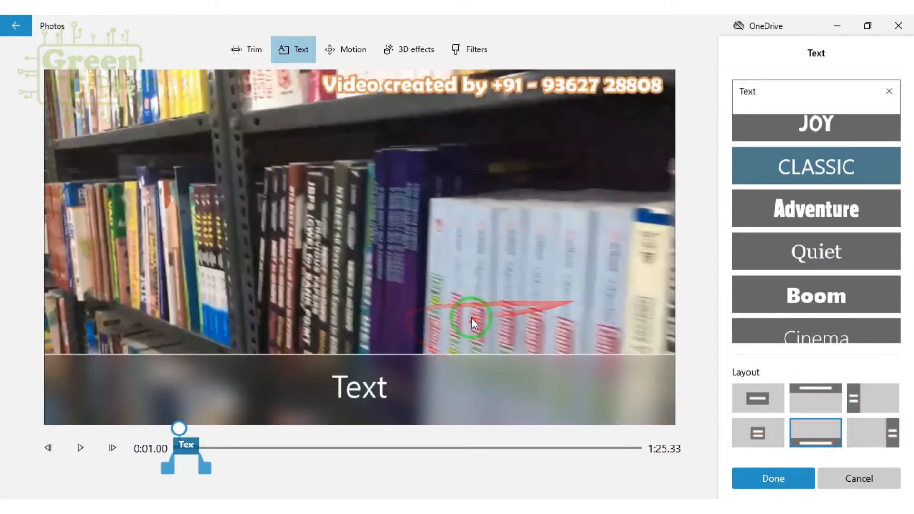
- Try the Bold, Poetry and Impact animated text styles on the caption
scroll(831, 295, "down", 3)
left_click(824, 283)
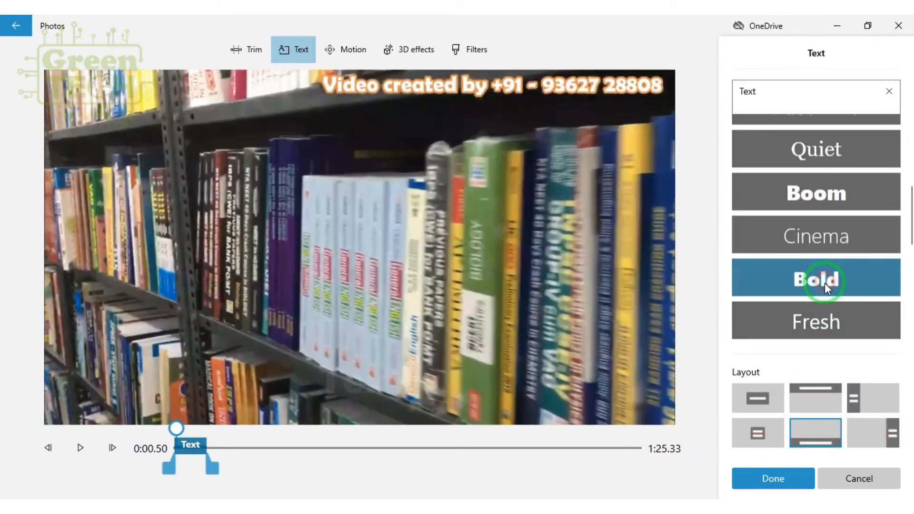
scroll(812, 299, "down", 2)
left_click(809, 307)
scroll(804, 309, "down", 1)
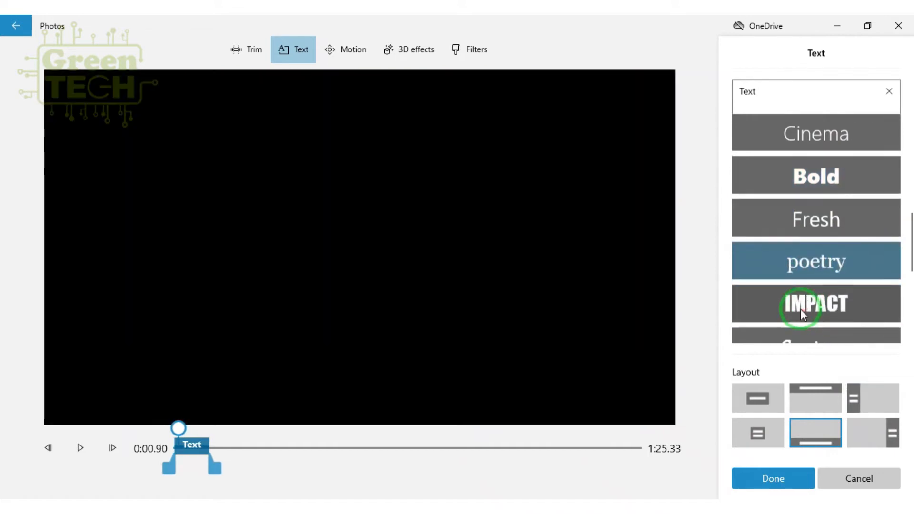
left_click(812, 314)
scroll(804, 330, "down", 1)
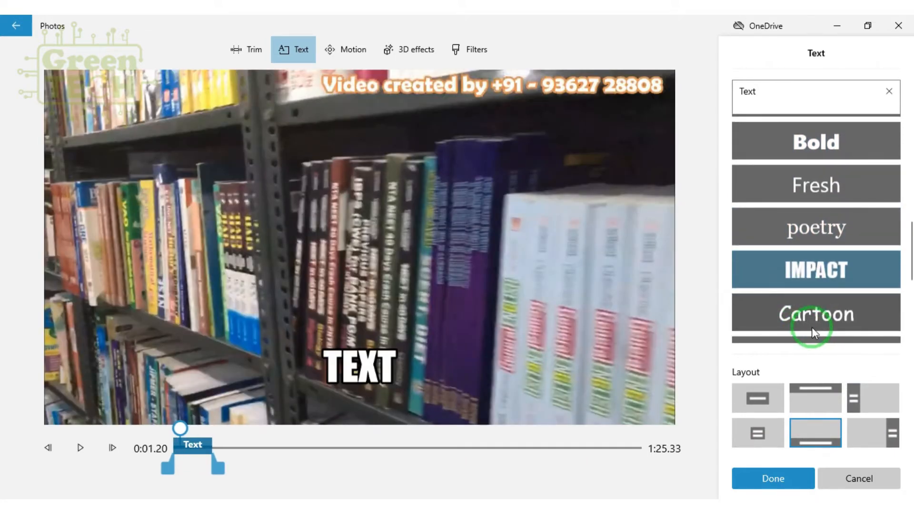
- Apply the Cartoon animated text style to the caption and look through the remaining styles
left_click(814, 326)
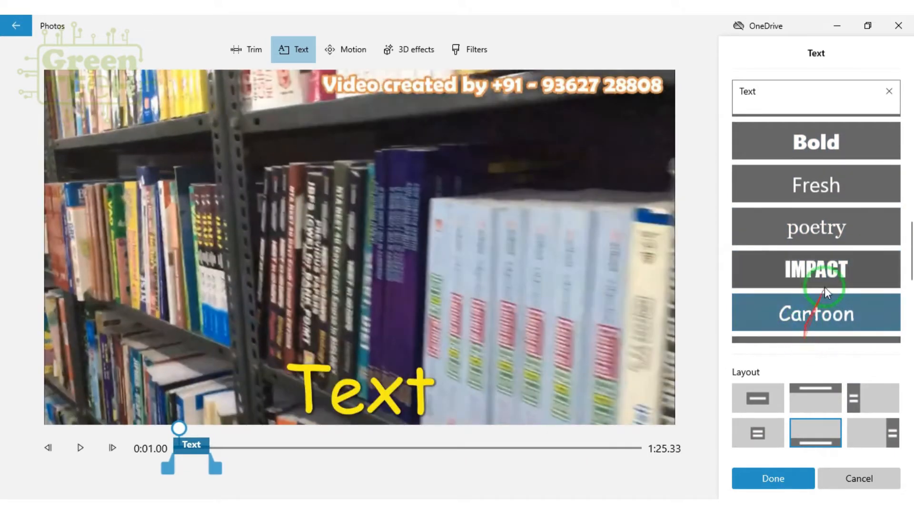
scroll(786, 300, "down", 1)
scroll(749, 297, "down", 1)
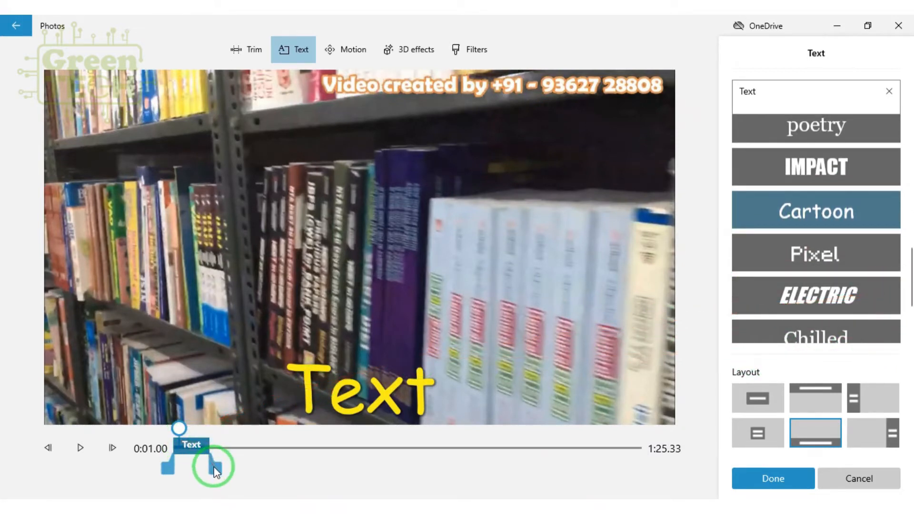
- Set the caption to show from about 43% to 71% of the clip's length and save the text
left_click_drag(216, 471, 671, 472)
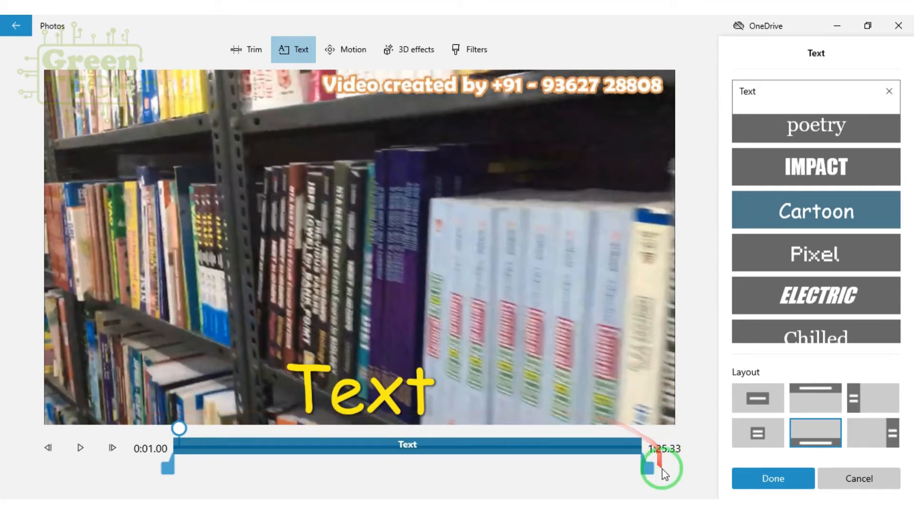
left_click_drag(656, 467, 510, 469)
left_click_drag(168, 468, 386, 471)
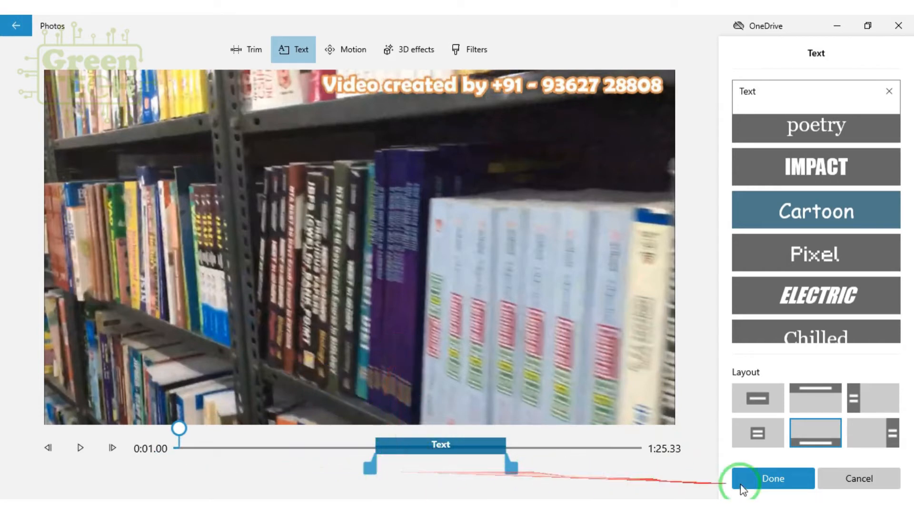
left_click(791, 482)
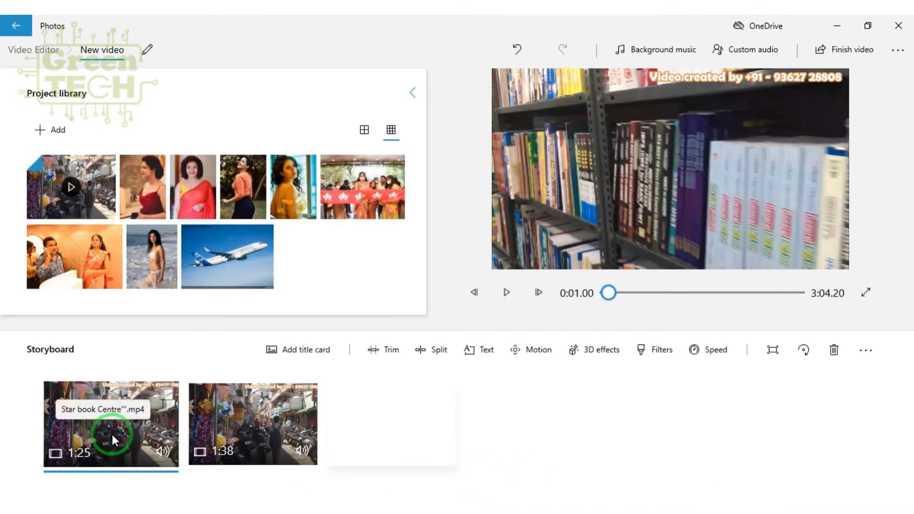
- Play the project preview and check the caption at about 0:45 and the second clip at about 1:37
left_click(506, 292)
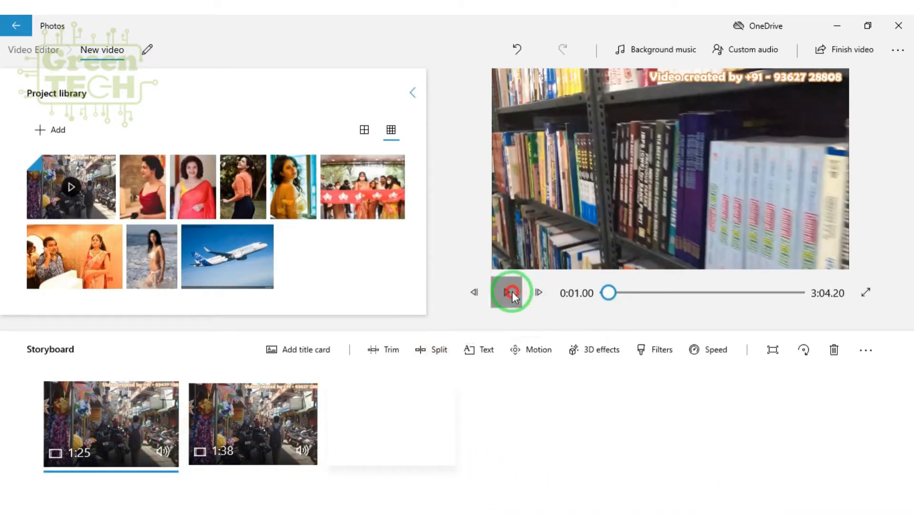
mouse_move(656, 297)
left_mouse_down()
mouse_move(674, 294)
mouse_move(653, 292)
left_mouse_up()
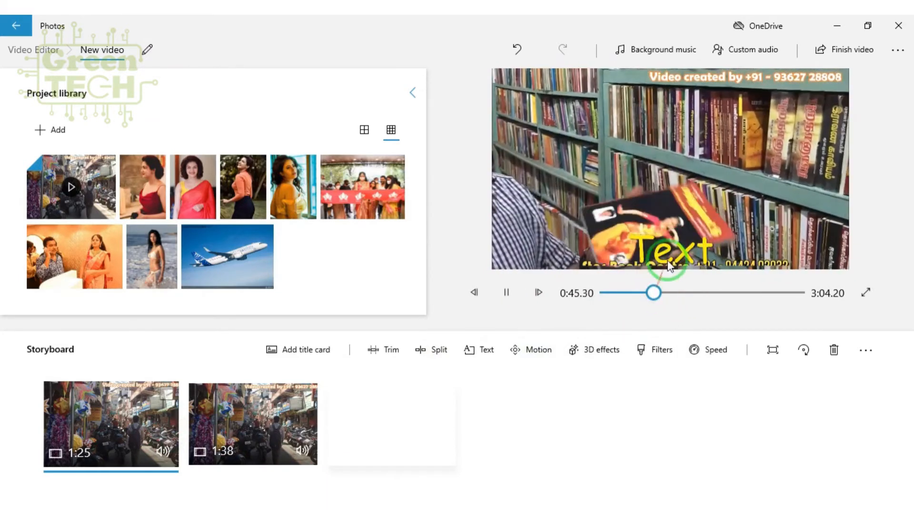
left_click(708, 292)
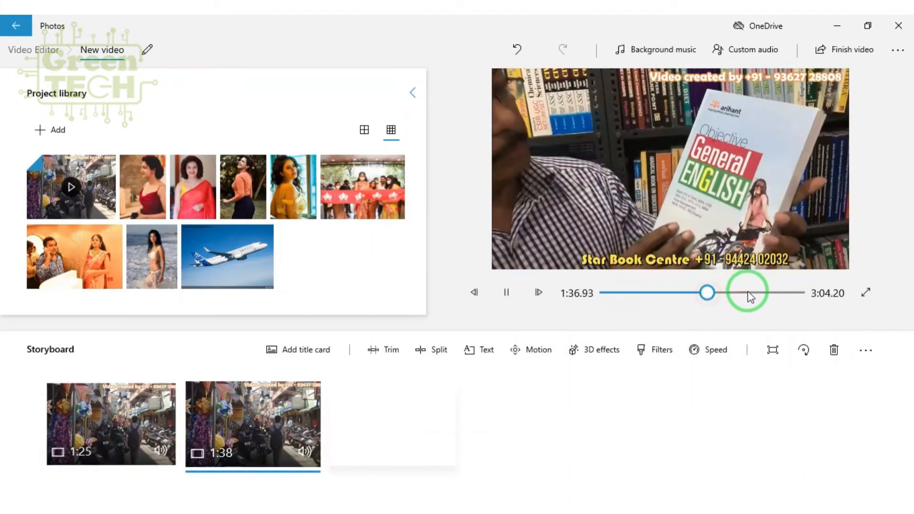
- Preview the Zoom in right motion on the first storyboard clip and apply Zoom out right instead
left_click(155, 414)
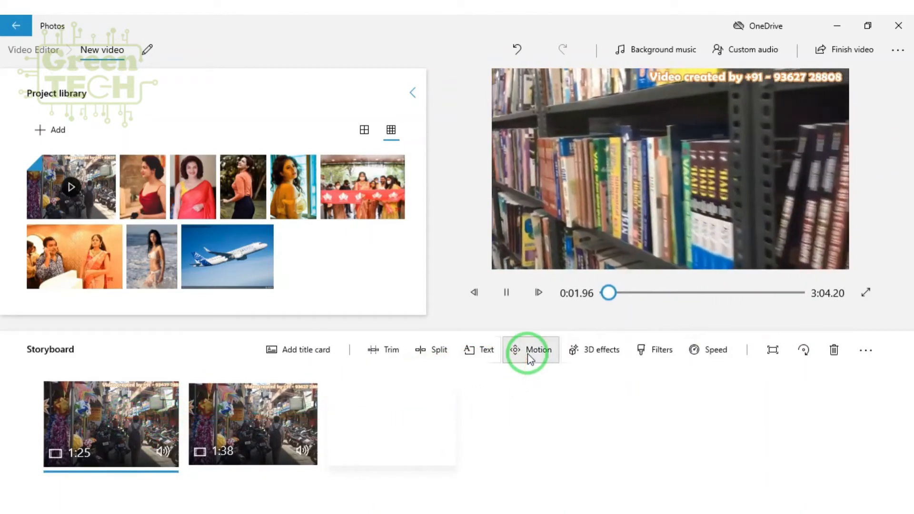
left_click(527, 352)
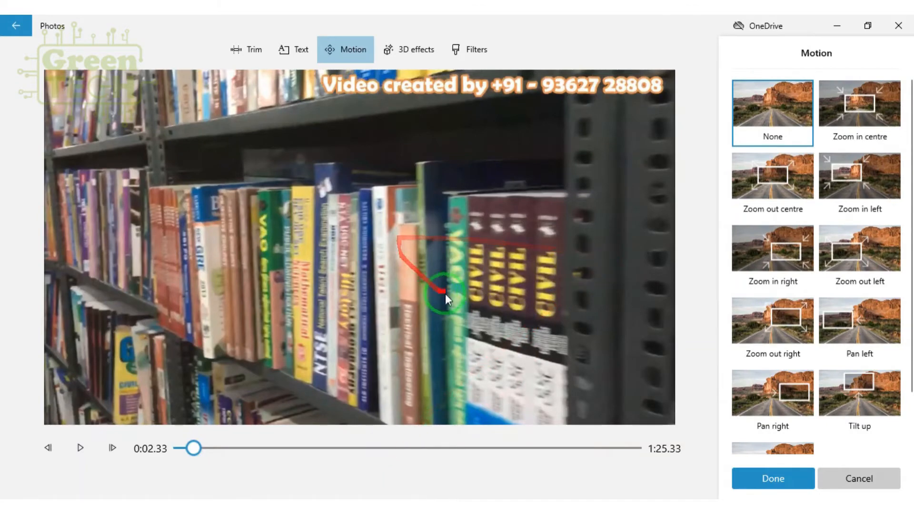
left_click(761, 257)
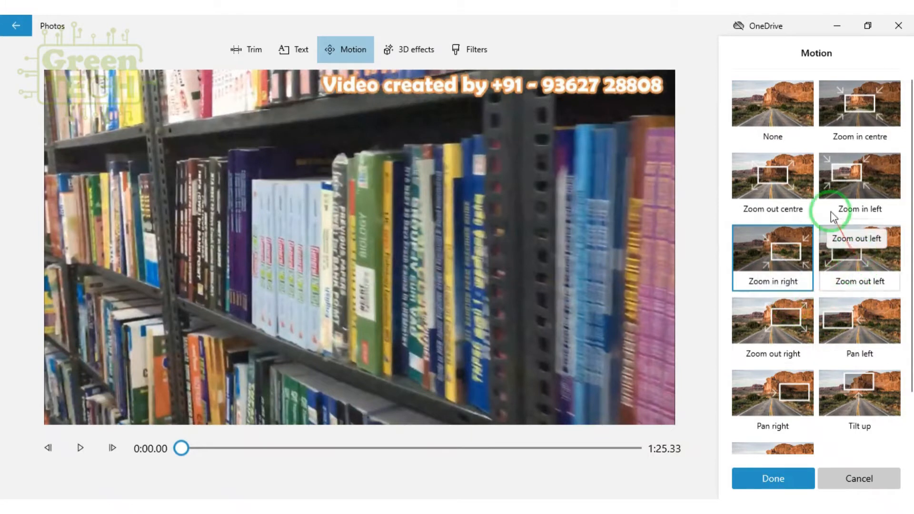
scroll(771, 141, "down", 2)
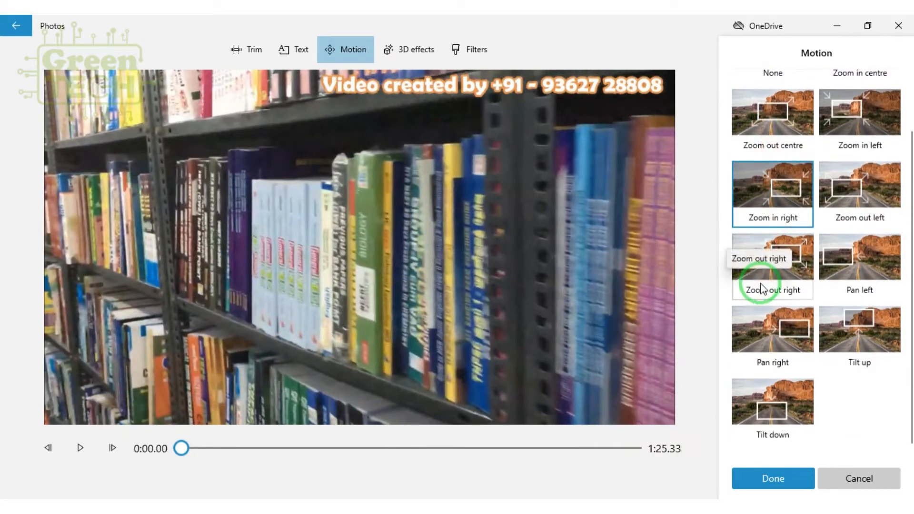
left_click(86, 447)
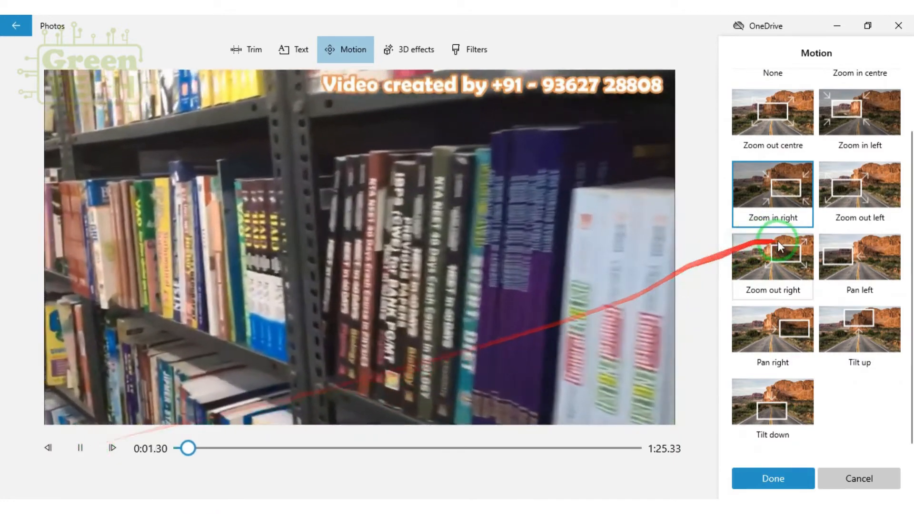
left_click(781, 251)
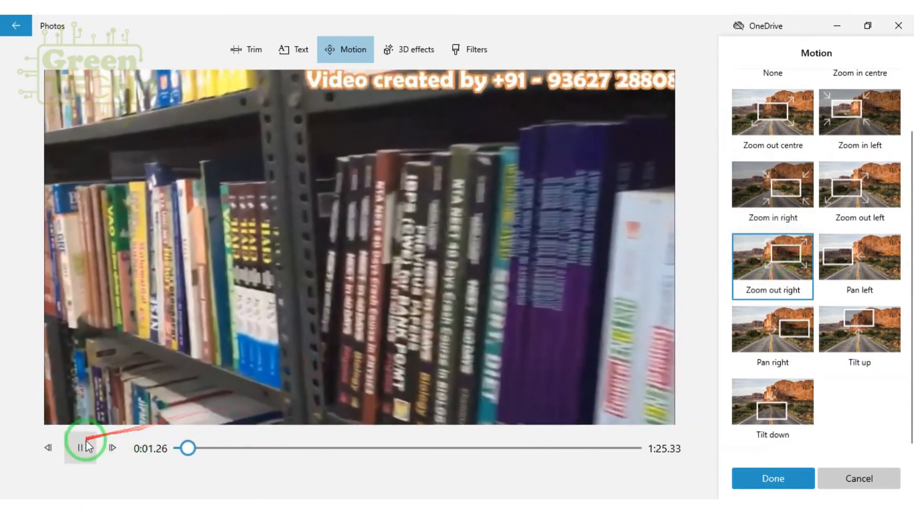
left_click(82, 447)
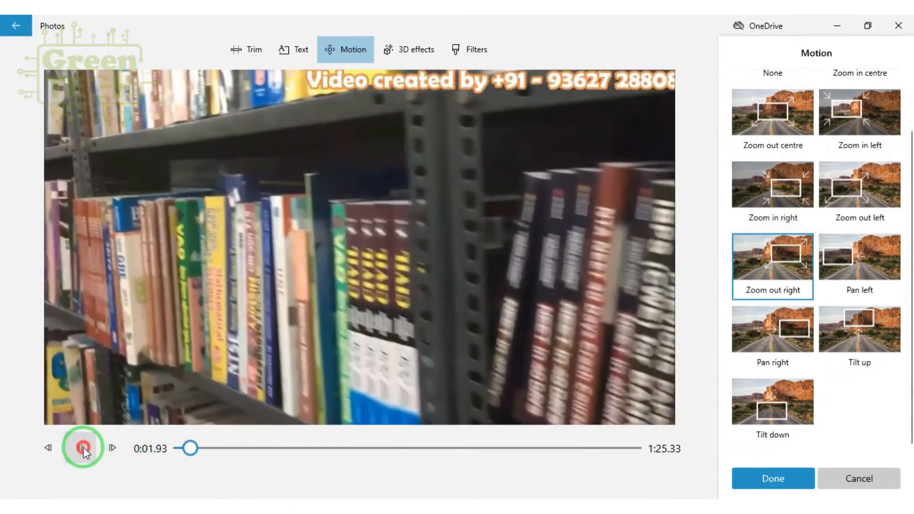
left_click(779, 491)
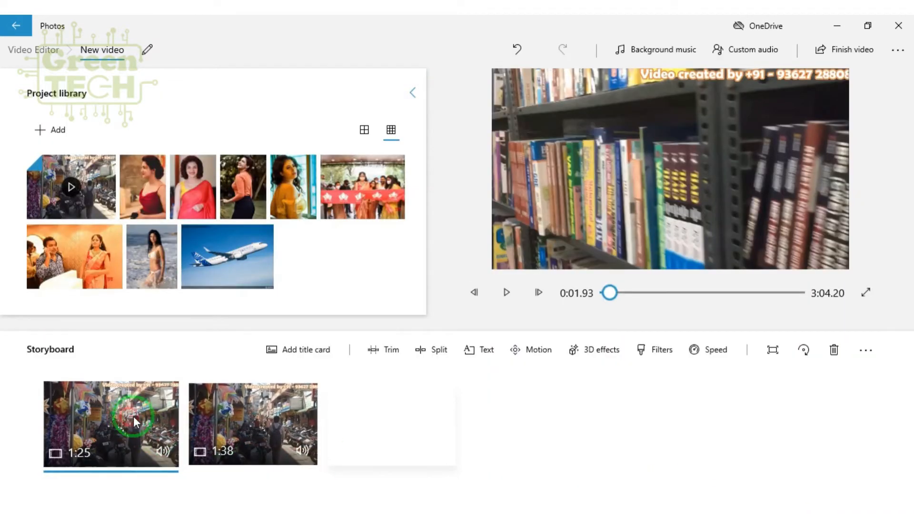
- Add the Autumn leaves 3D effect to the first storyboard clip
left_click(601, 352)
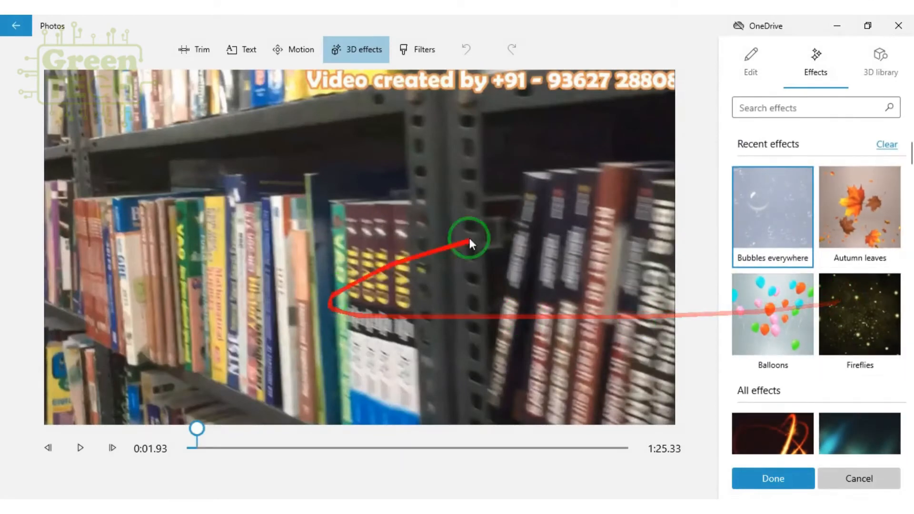
scroll(744, 296, "down", 3)
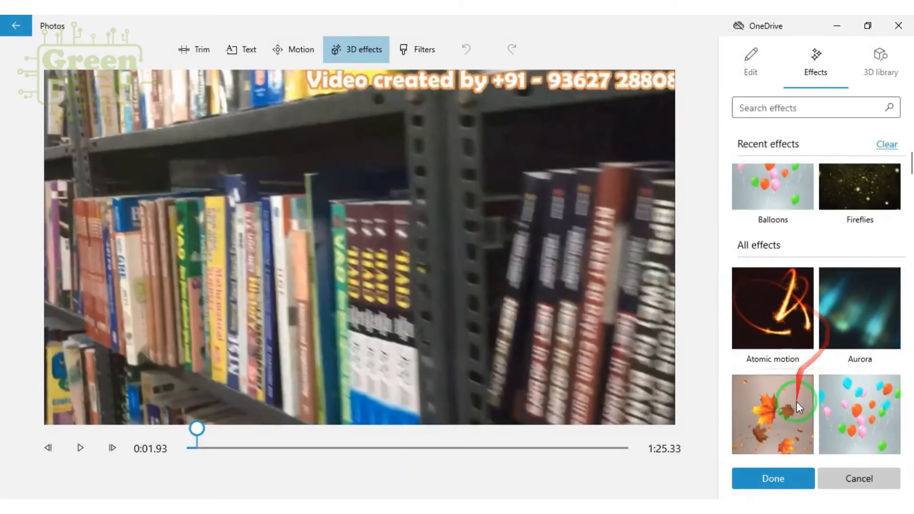
left_click(797, 405)
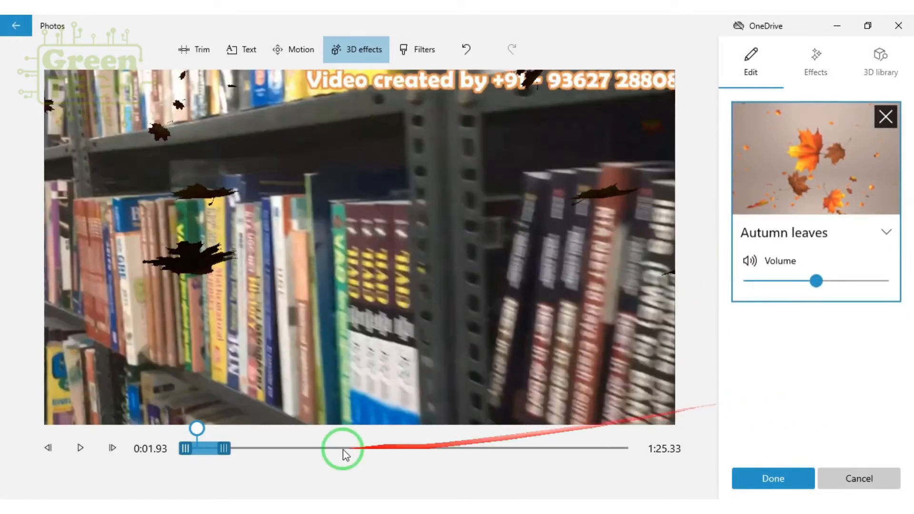
- Extend the Autumn leaves effect to the end of the first storyboard clip and save it
left_click_drag(223, 448, 657, 449)
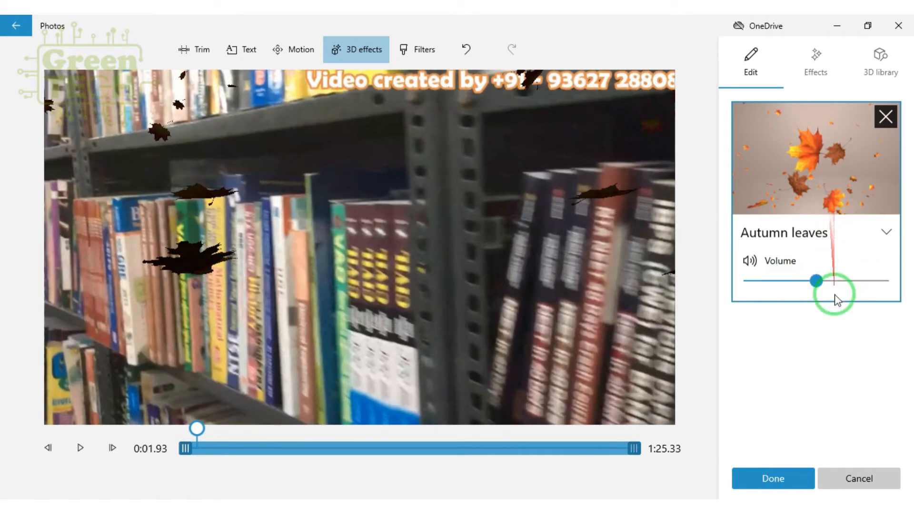
left_click(785, 479)
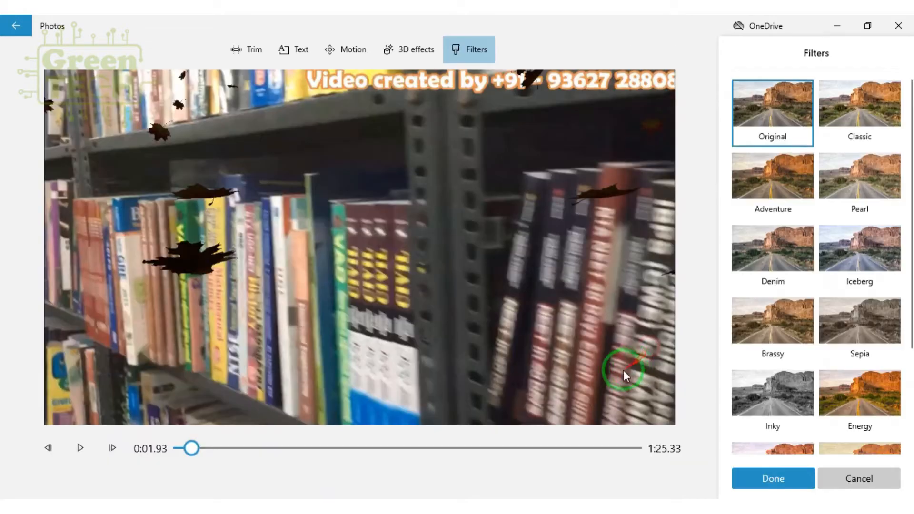
- Preview the Denim, Inky and Energy filters on the first storyboard clip, apply Pearl instead, and briefly play the result
left_click(753, 265)
left_click(781, 350)
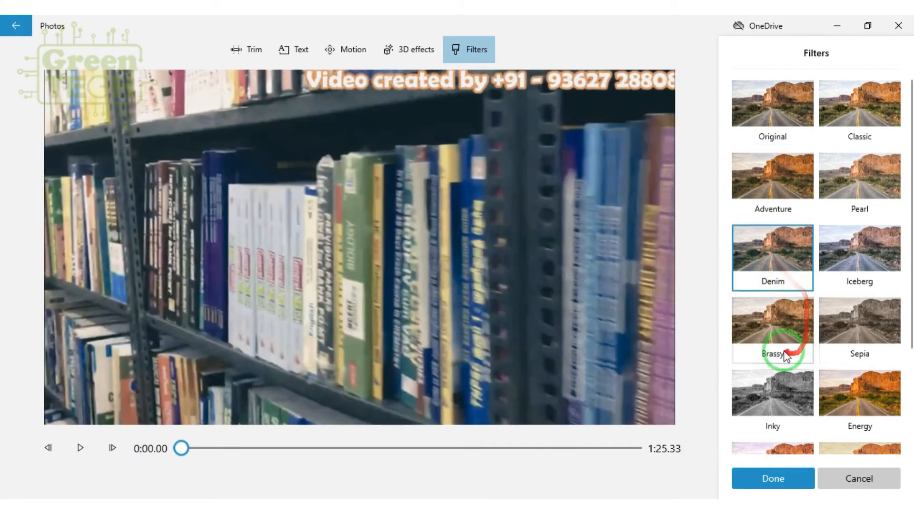
left_click(792, 393)
left_click(884, 394)
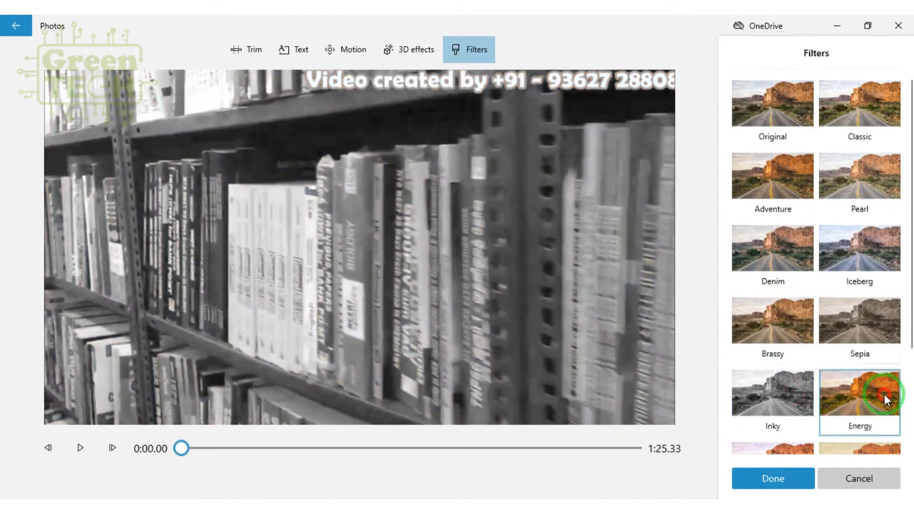
left_click(857, 448)
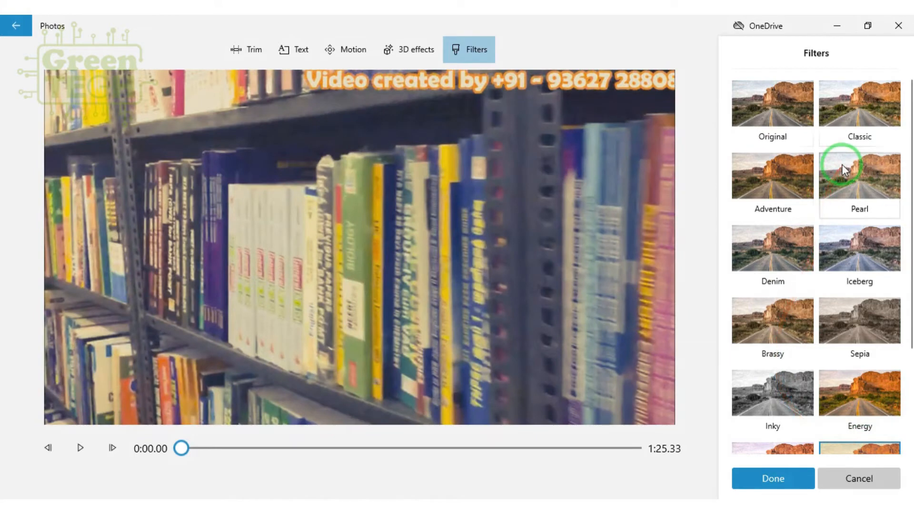
left_click(842, 167)
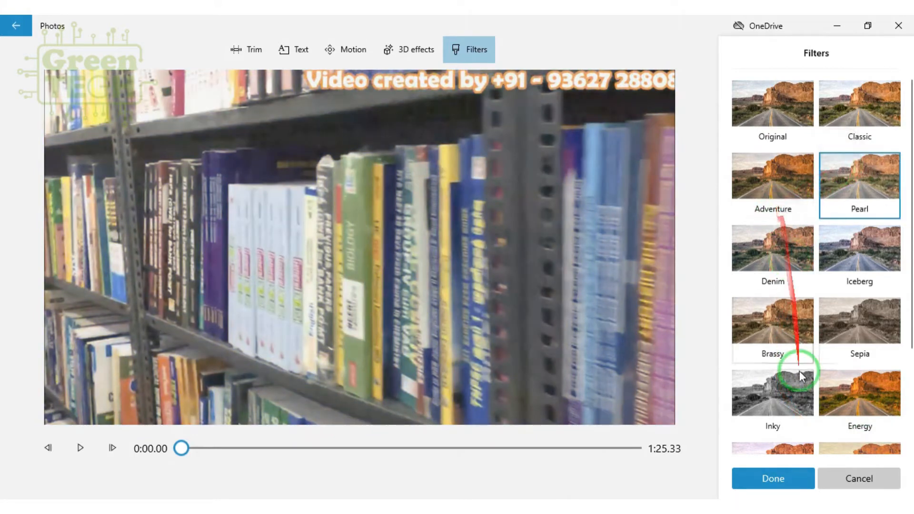
left_click(778, 488)
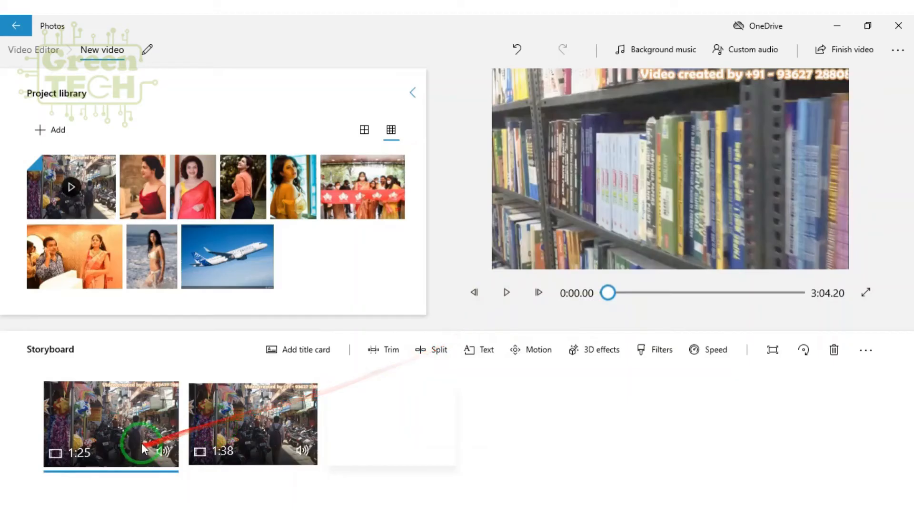
left_click(506, 292)
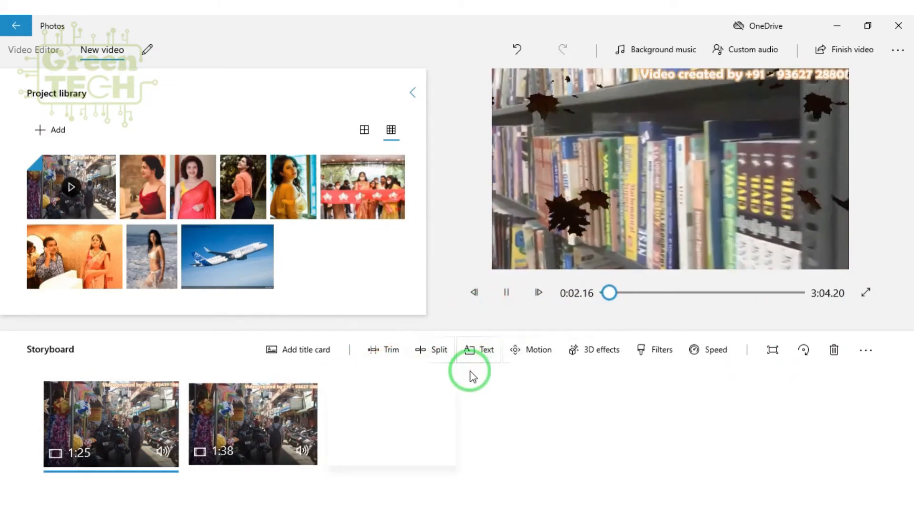
left_click(506, 292)
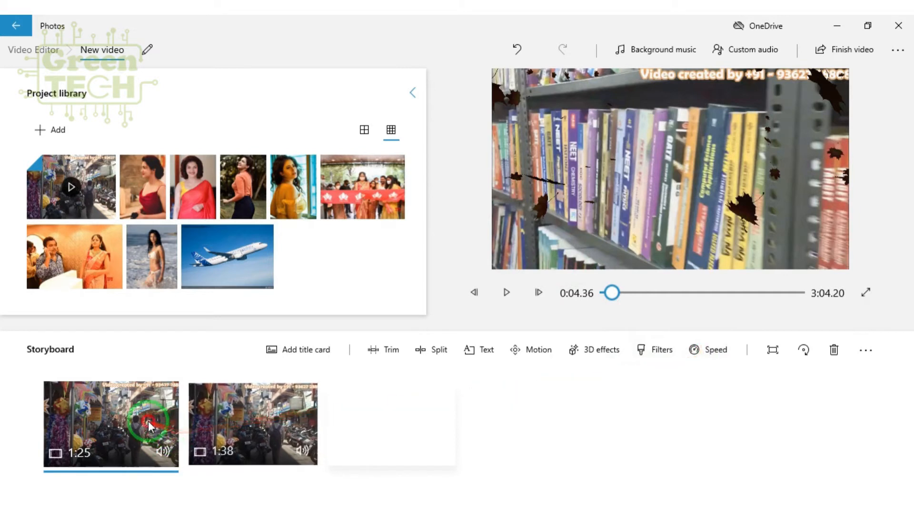
- Set the first storyboard clip's speed to 1.75x and remove its black bars
left_click(695, 349)
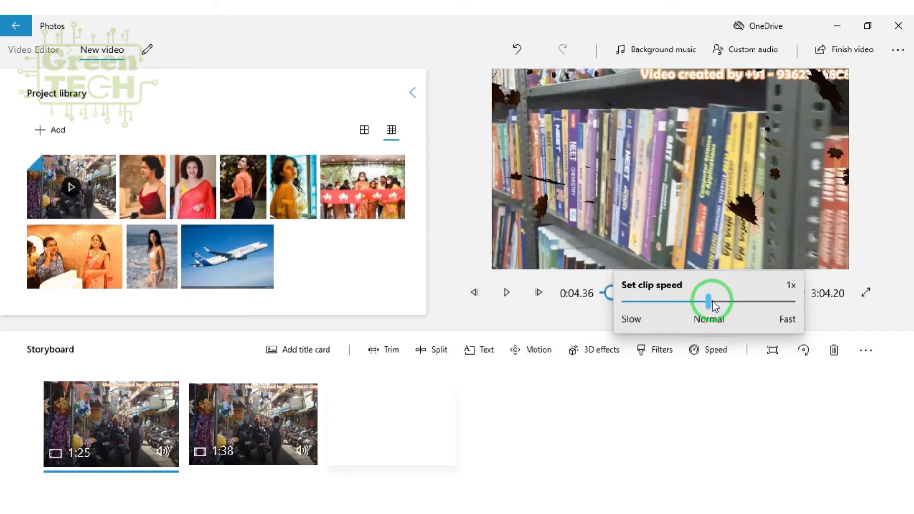
left_click(694, 301)
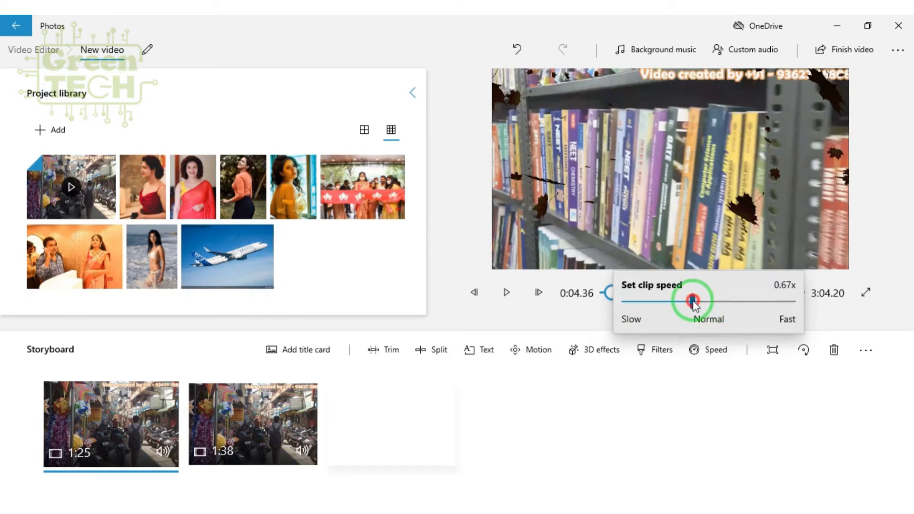
left_click(754, 301)
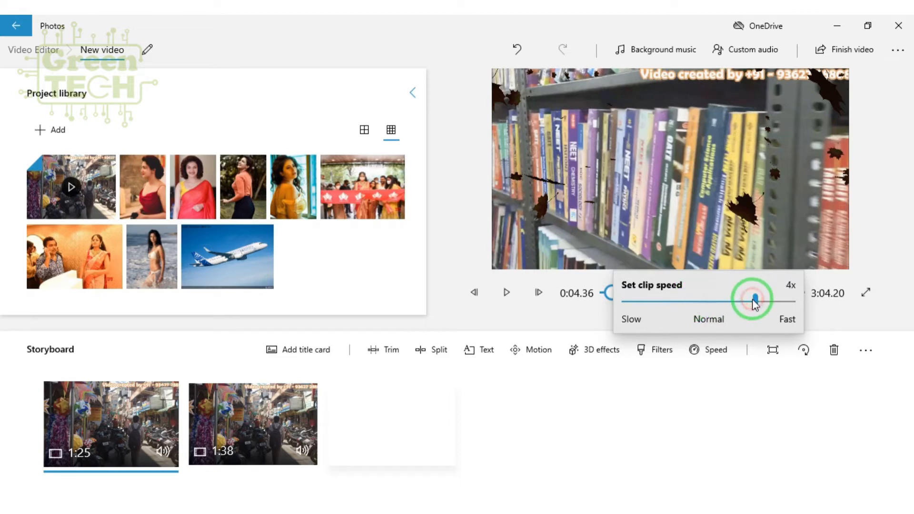
left_click_drag(745, 302, 734, 304)
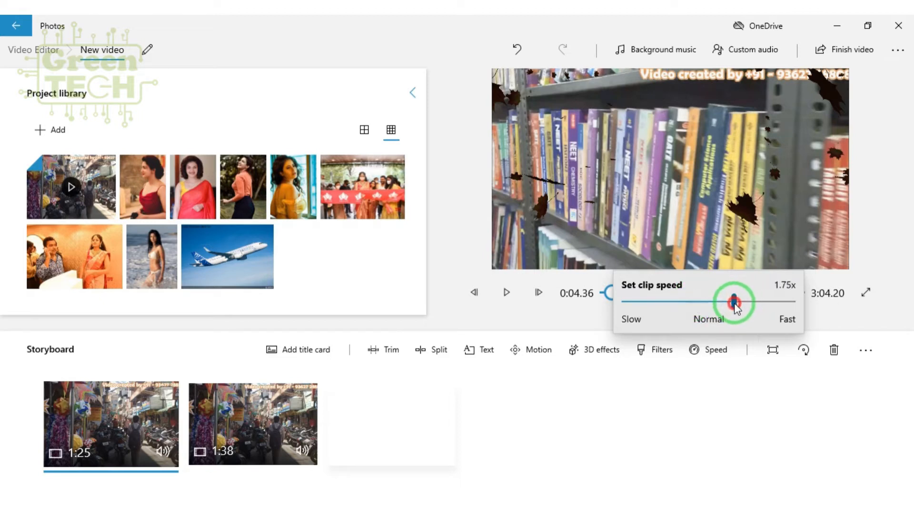
left_click(605, 387)
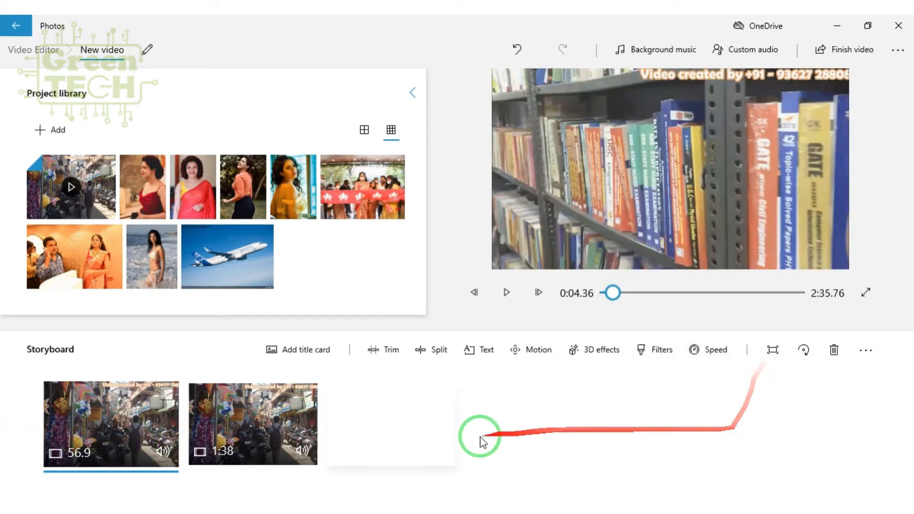
left_click(772, 350)
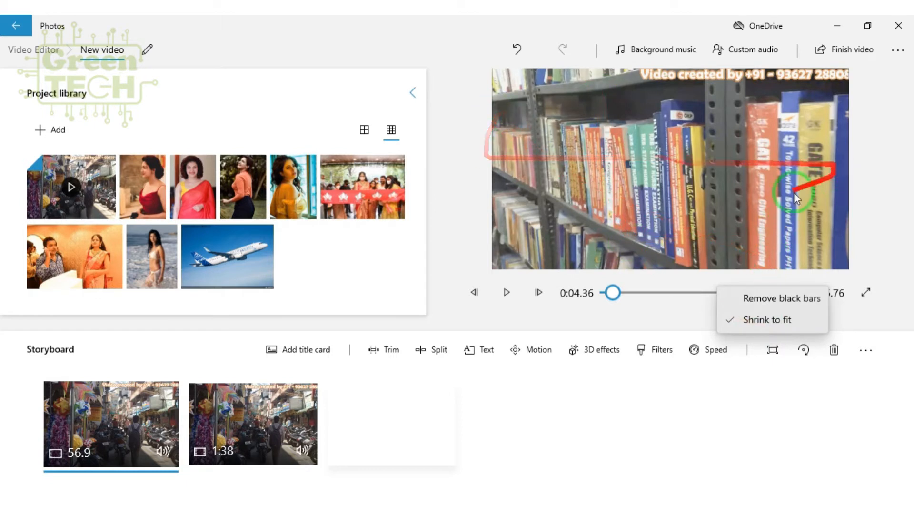
left_click(776, 302)
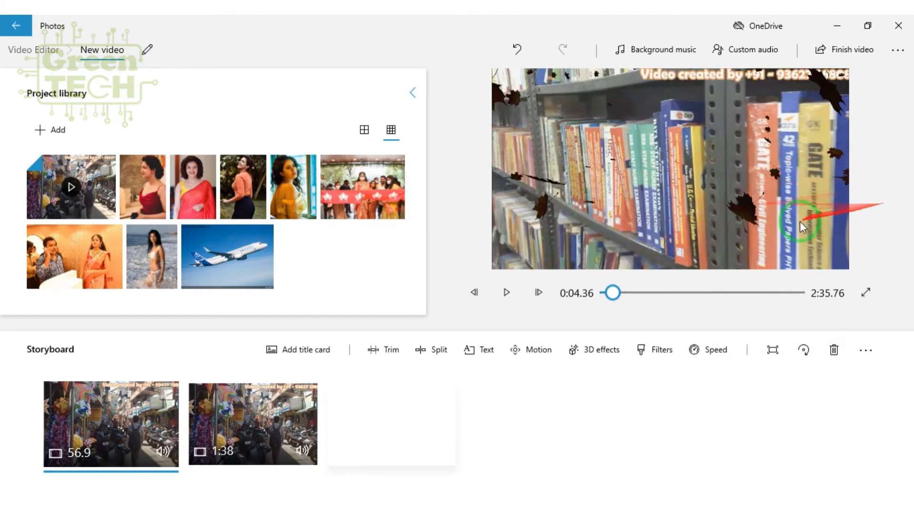
- Rotate the first storyboard clip through four quarter turns, back to its original orientation
left_click(804, 351)
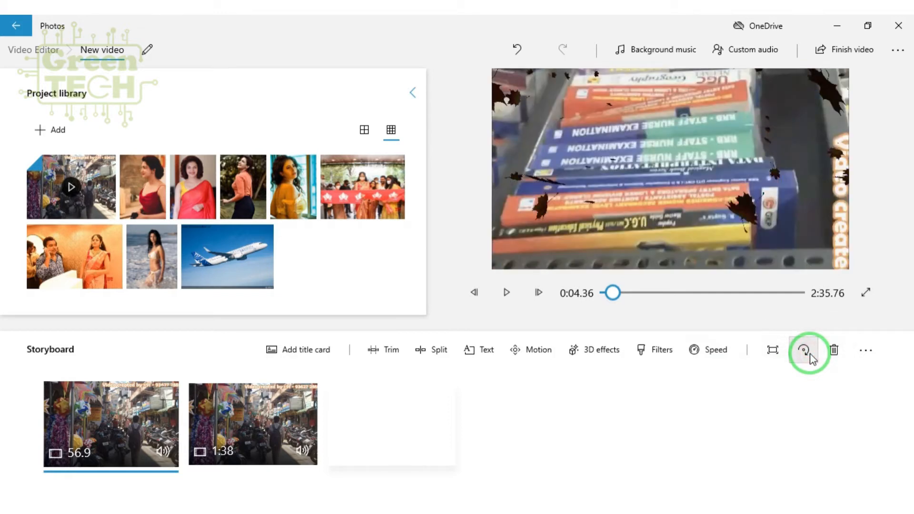
left_click(810, 356)
left_click(810, 356)
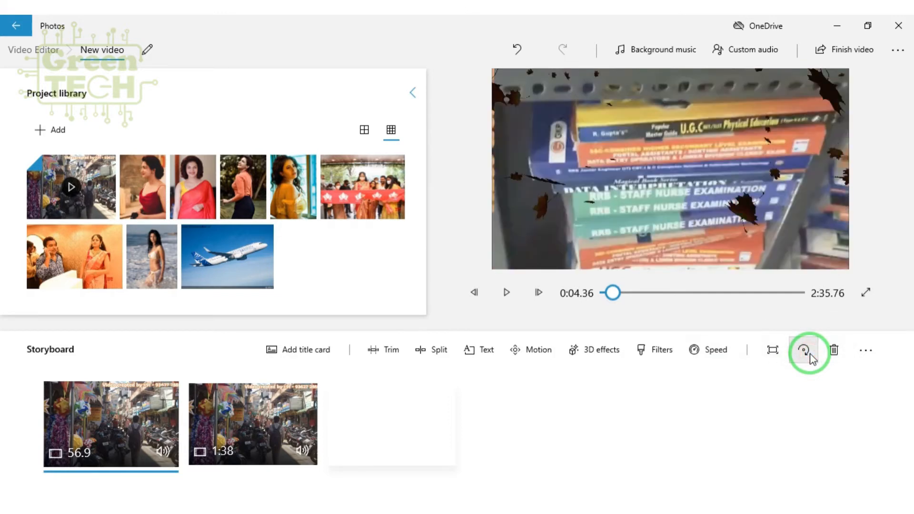
left_click(810, 356)
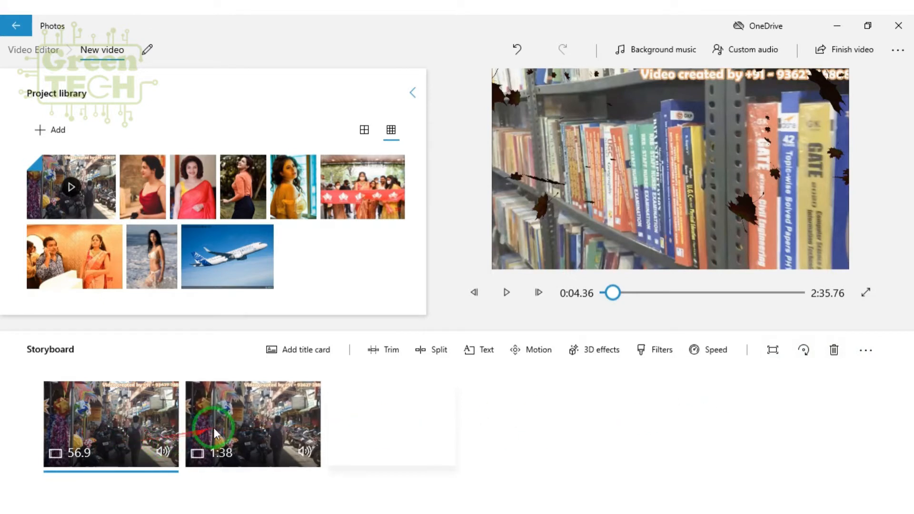
- Add a title card at the start of the storyboard and set its duration to 7 seconds
left_click(307, 358)
left_click(124, 447)
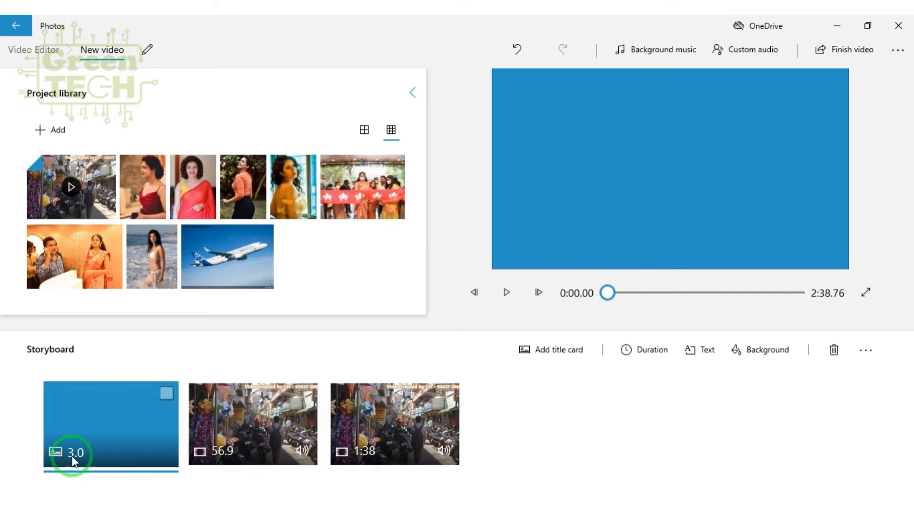
left_click(627, 350)
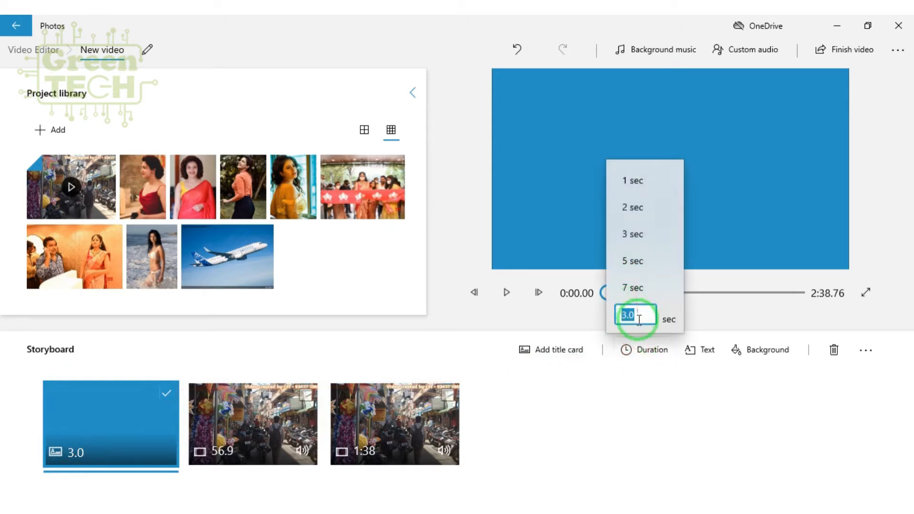
left_click(638, 290)
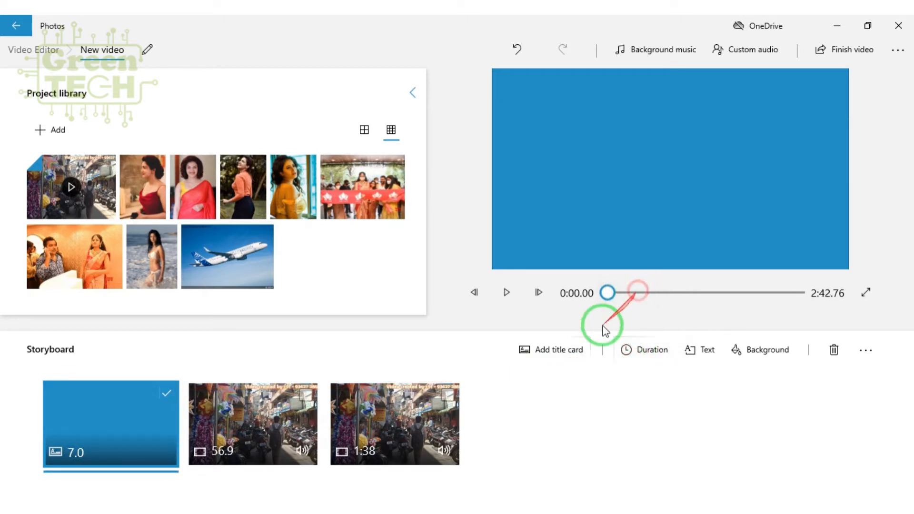
- Put the text "Title" on the title card in the Joy animated style and extend it over the full 7 seconds
left_click(694, 352)
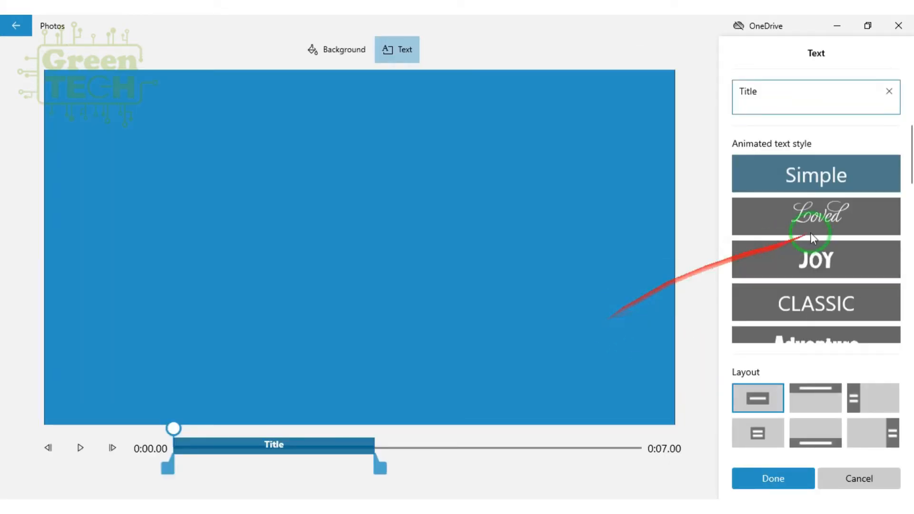
left_click(836, 223)
left_click(840, 266)
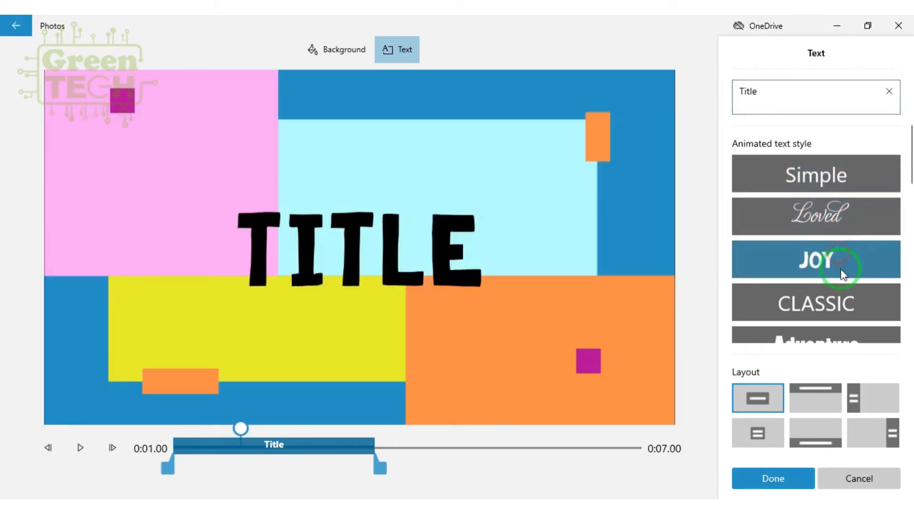
left_click(825, 218)
left_click(830, 261)
left_click(837, 306)
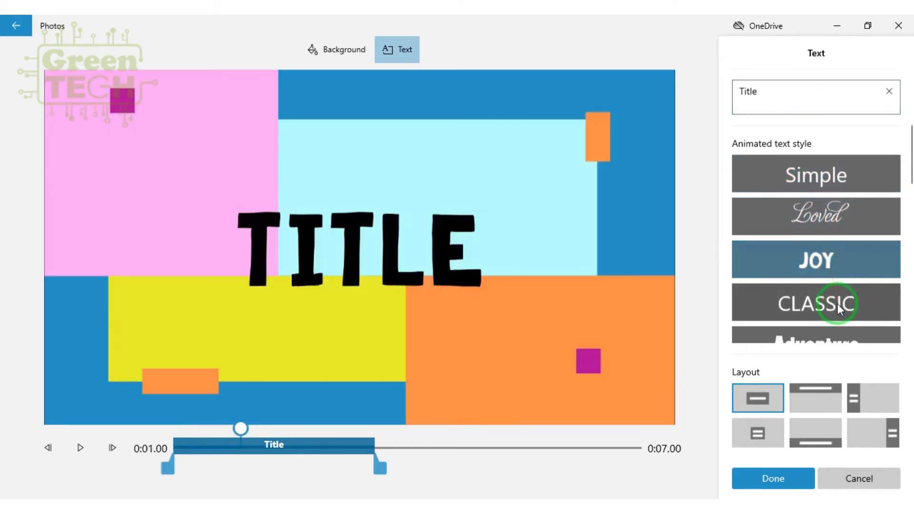
left_click(833, 269)
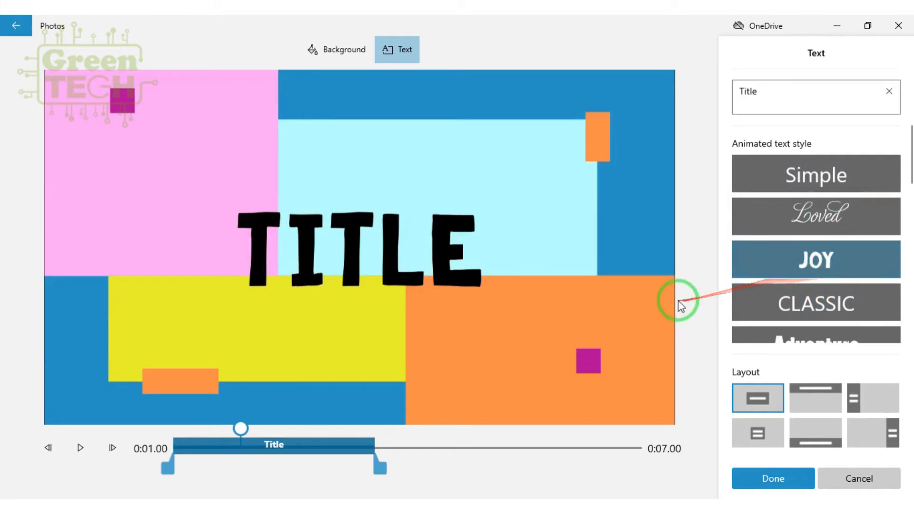
left_click_drag(379, 468, 732, 470)
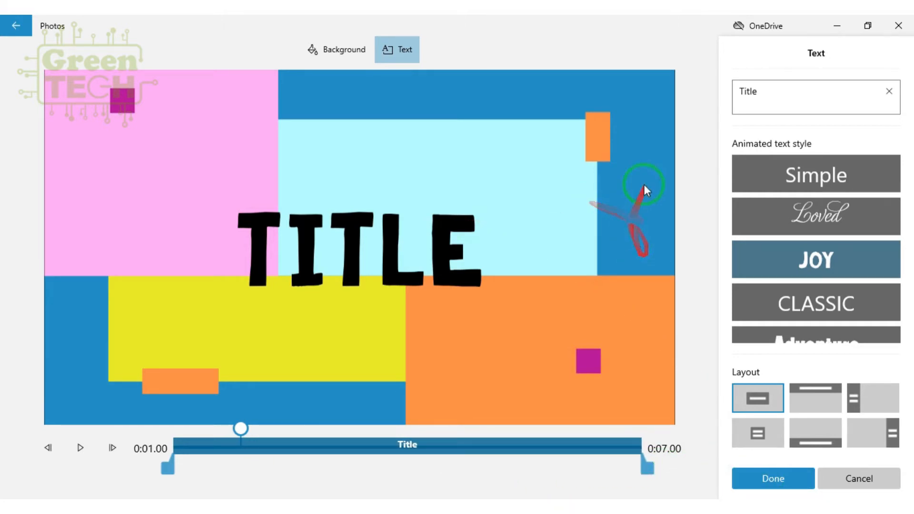
- Try several preset background colours on the title card, set a custom medium blue instead, and save the card
left_click(342, 50)
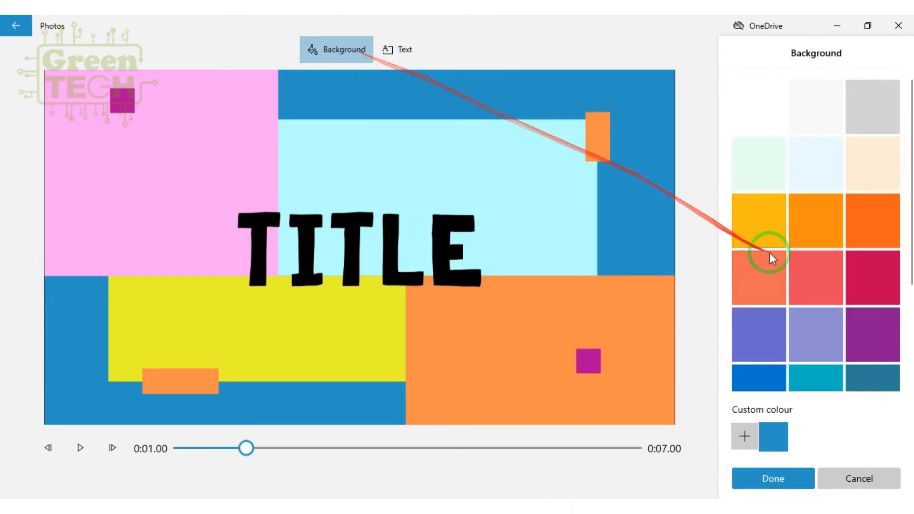
left_click(804, 280)
left_click(879, 281)
left_click(813, 354)
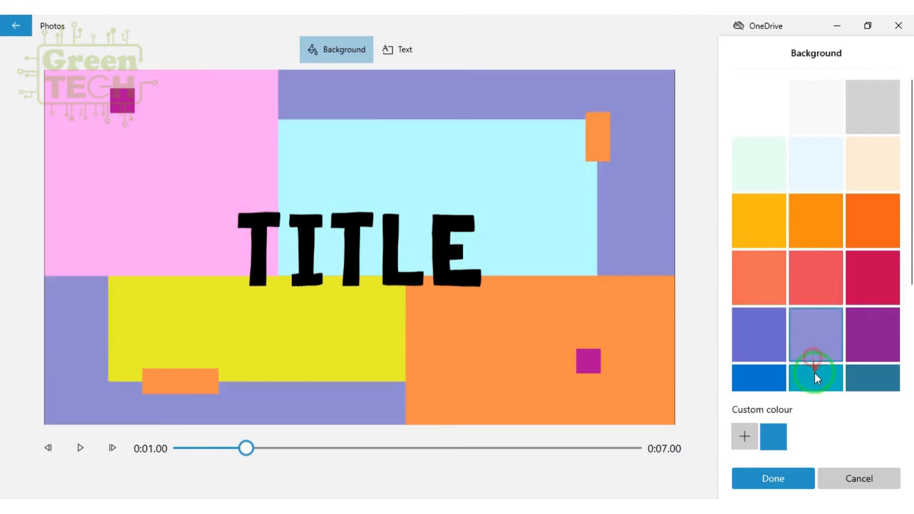
left_click(817, 379)
scroll(815, 340, "down", 2)
left_click(790, 480)
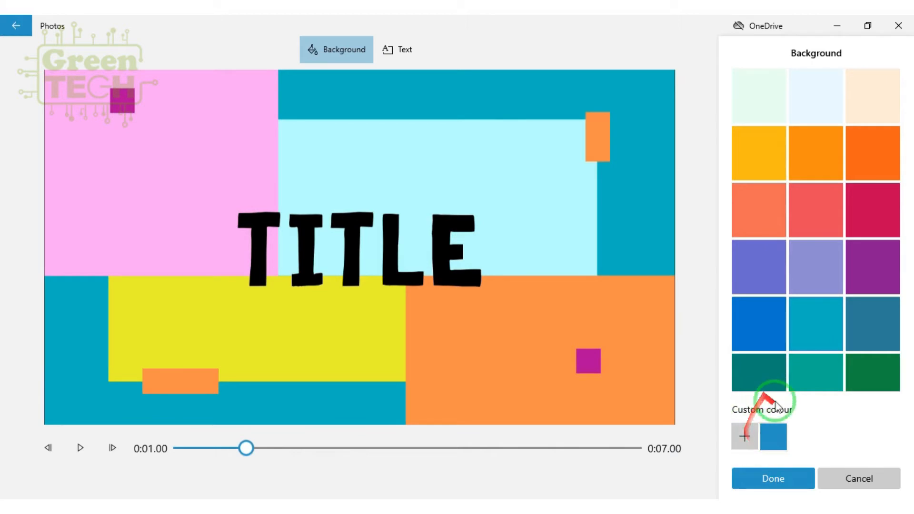
left_click(740, 443)
left_click(478, 261)
left_click(449, 271)
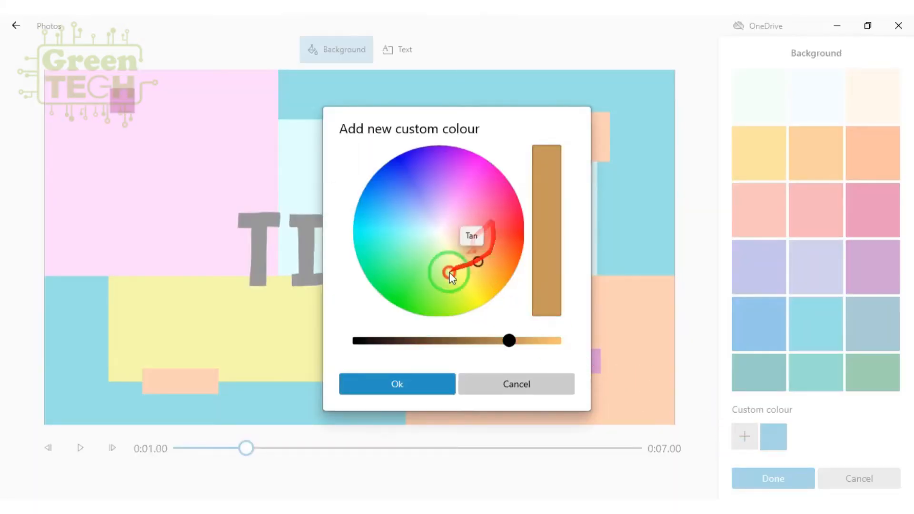
left_click(429, 253)
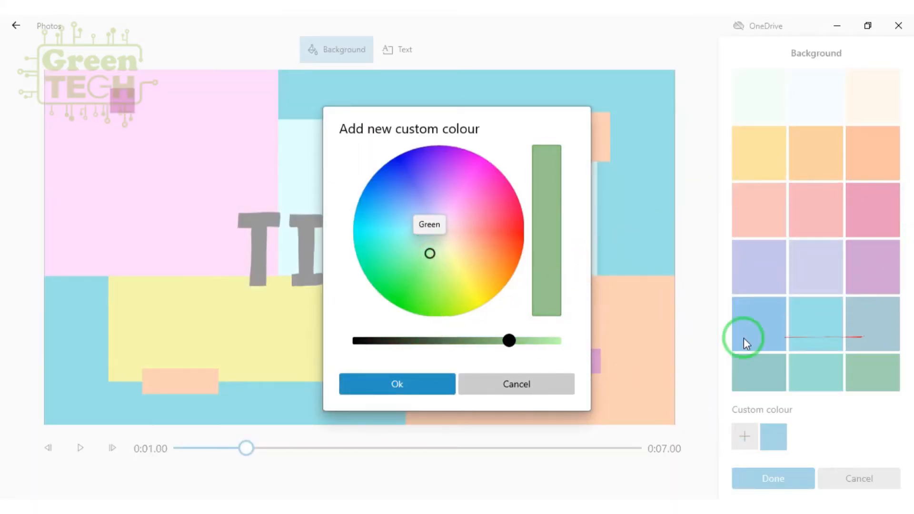
left_click(392, 188)
left_click(392, 381)
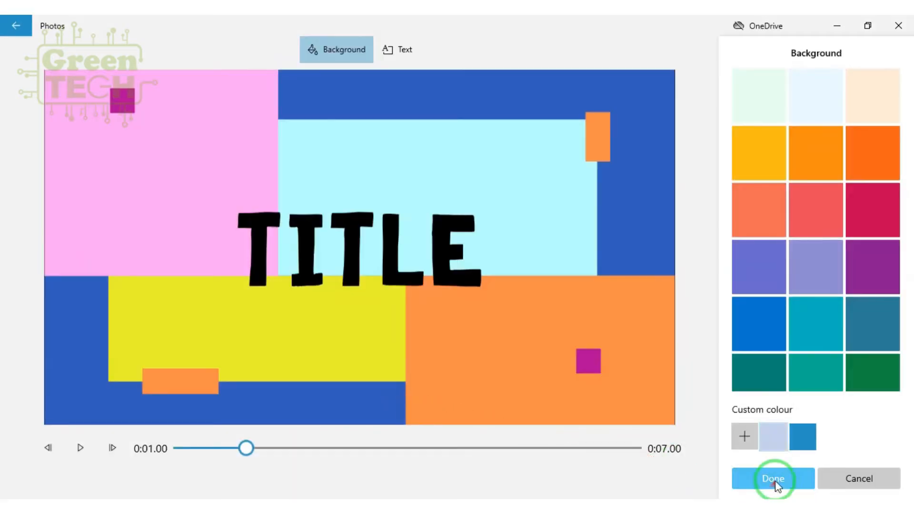
left_click(773, 476)
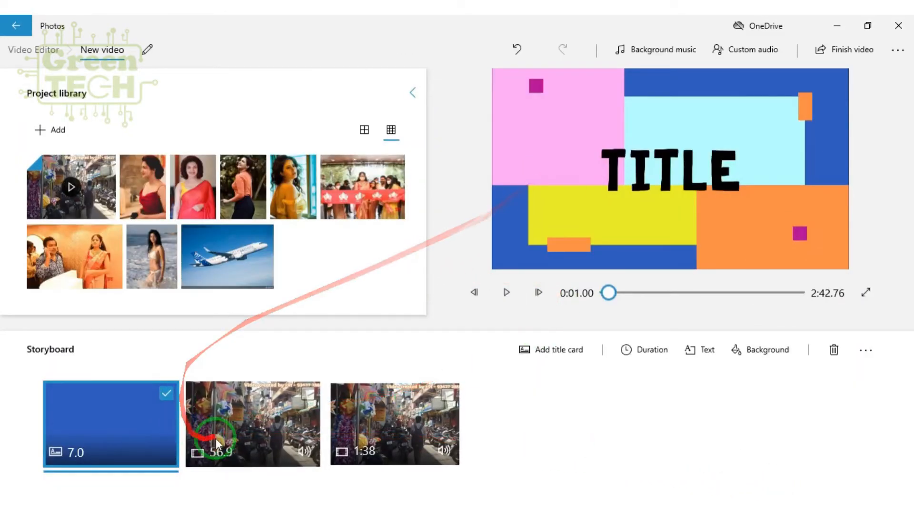
- Select all three storyboard items and apply built-in background music, trying the Anodised track
left_click(310, 396)
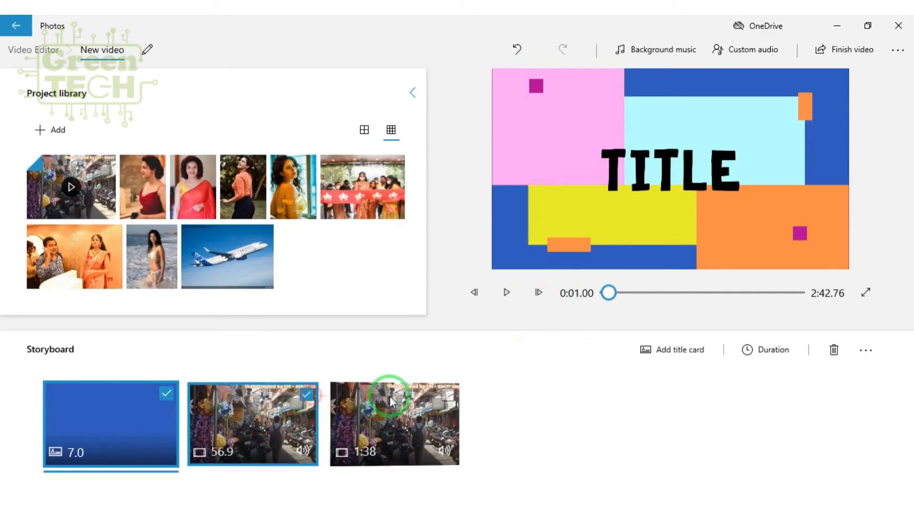
left_click(447, 393)
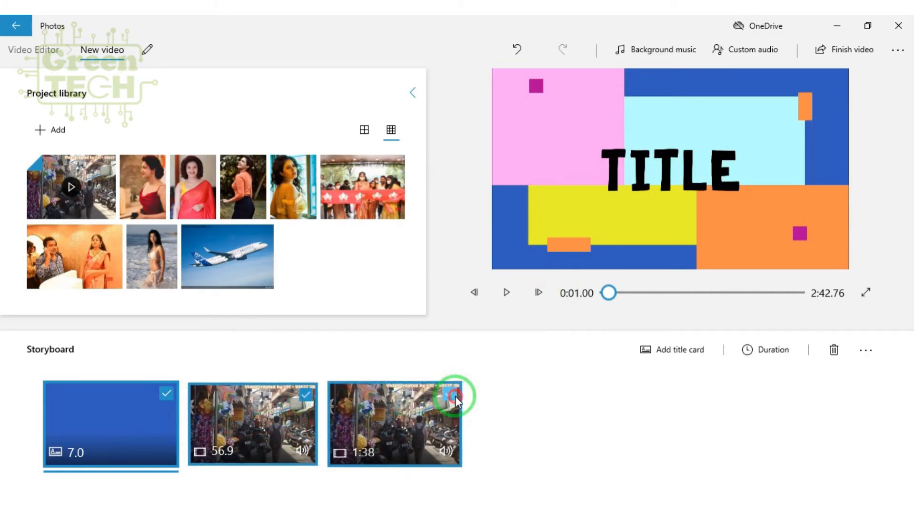
left_click(663, 53)
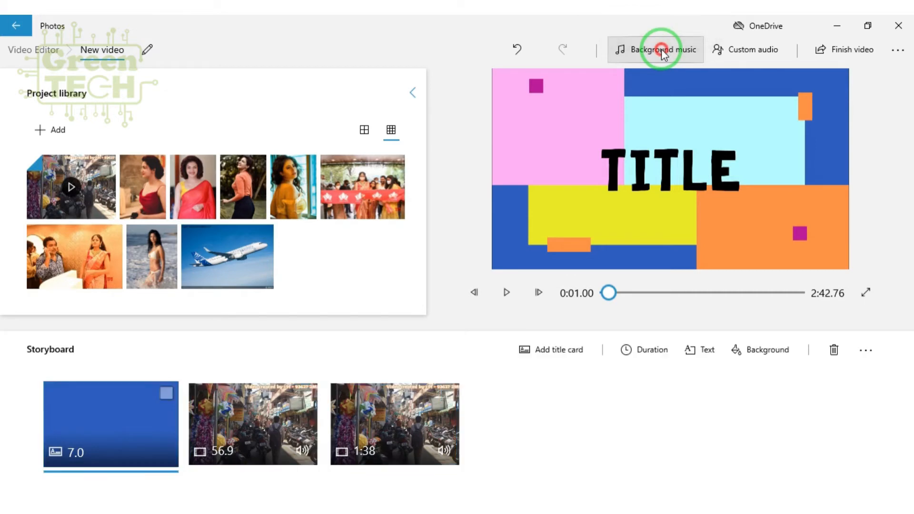
left_click(478, 210)
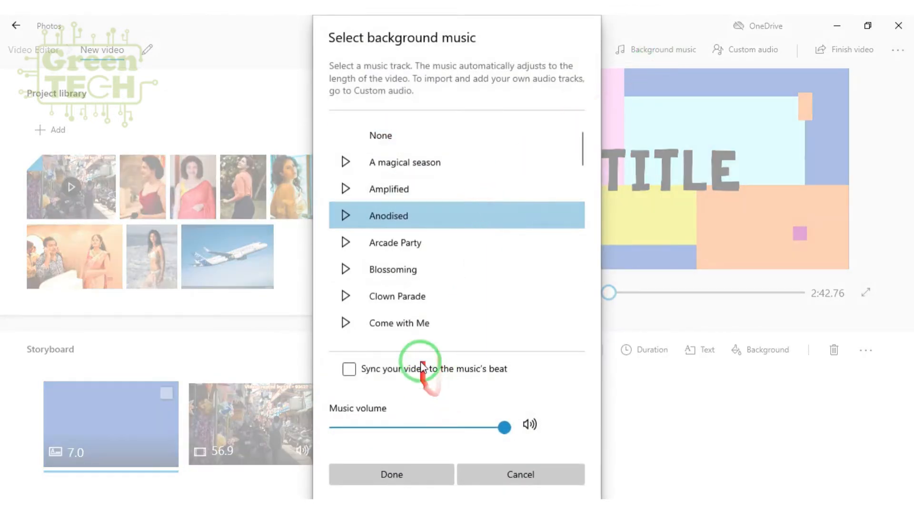
left_click(423, 268)
left_click(438, 476)
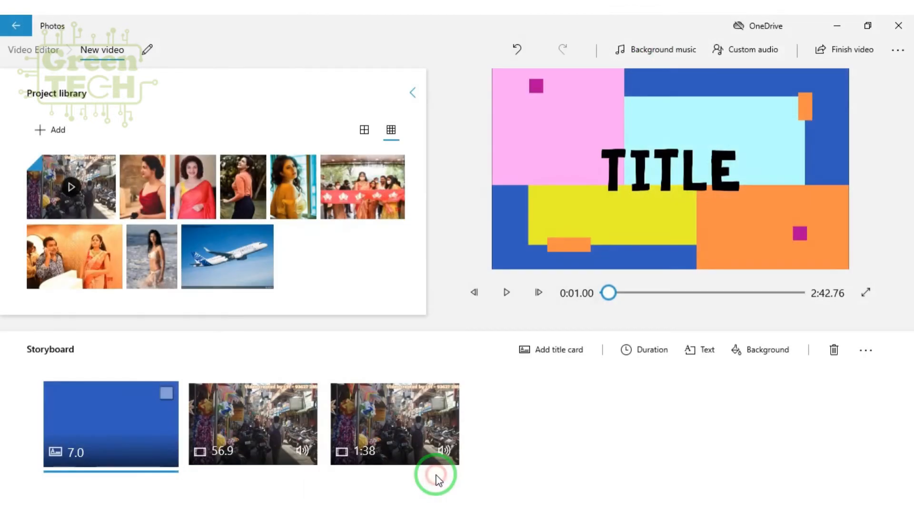
- Select all storyboard items again and view the custom audio options, leaving without adding an audio file
left_click(156, 403)
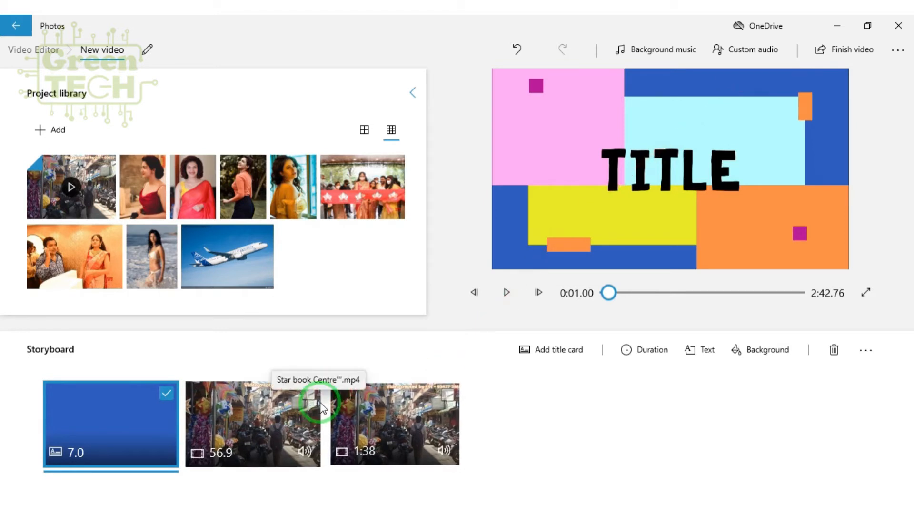
left_click(307, 395)
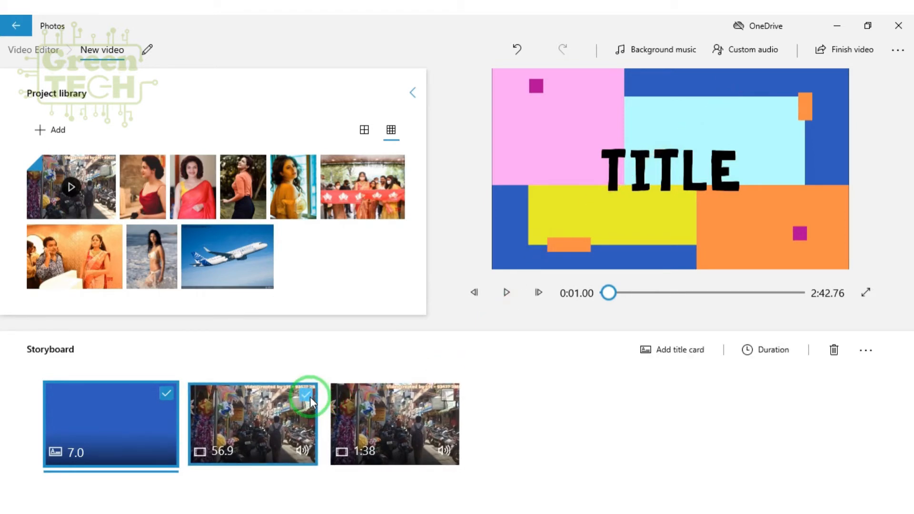
left_click(449, 395)
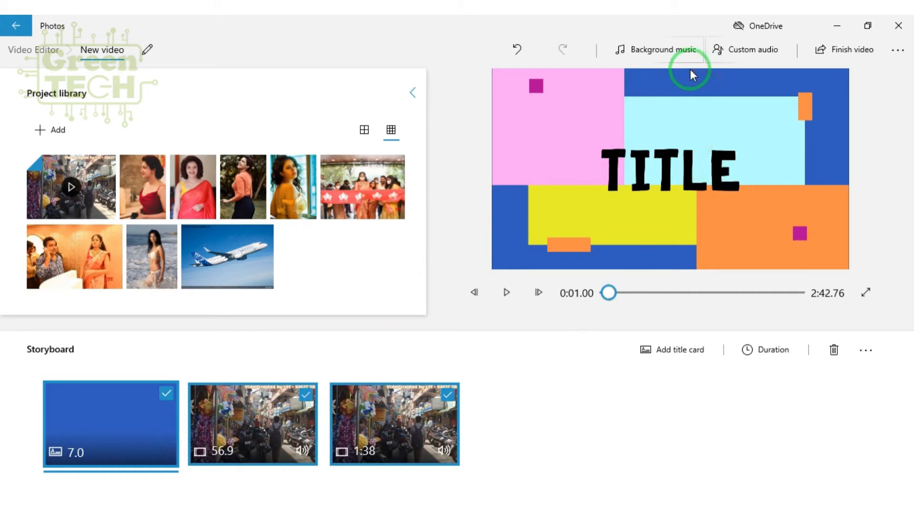
left_click(745, 52)
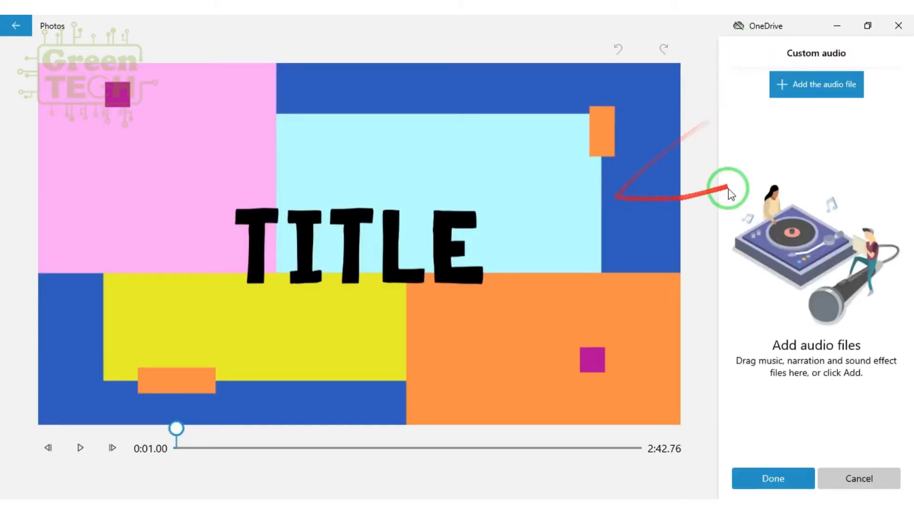
left_click(782, 483)
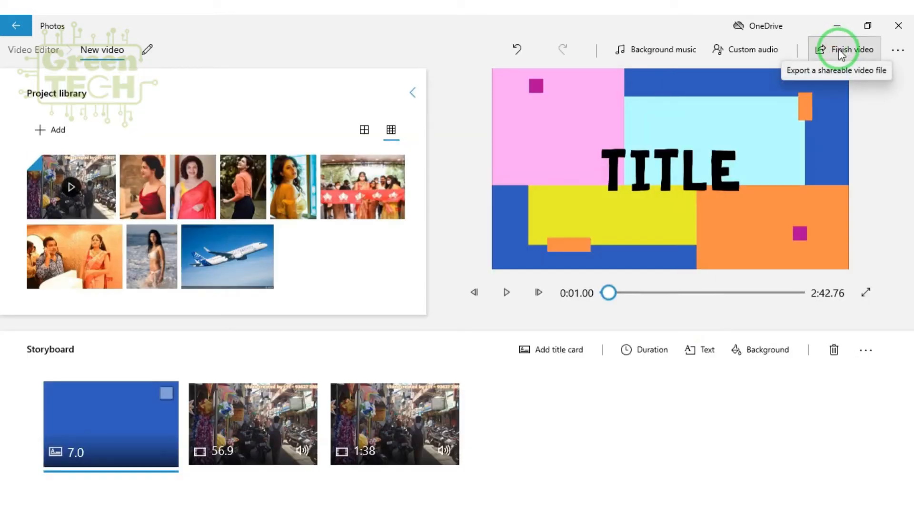
- Delete the third storyboard item, the 1:38 video clip
left_click(840, 52)
left_click(435, 414)
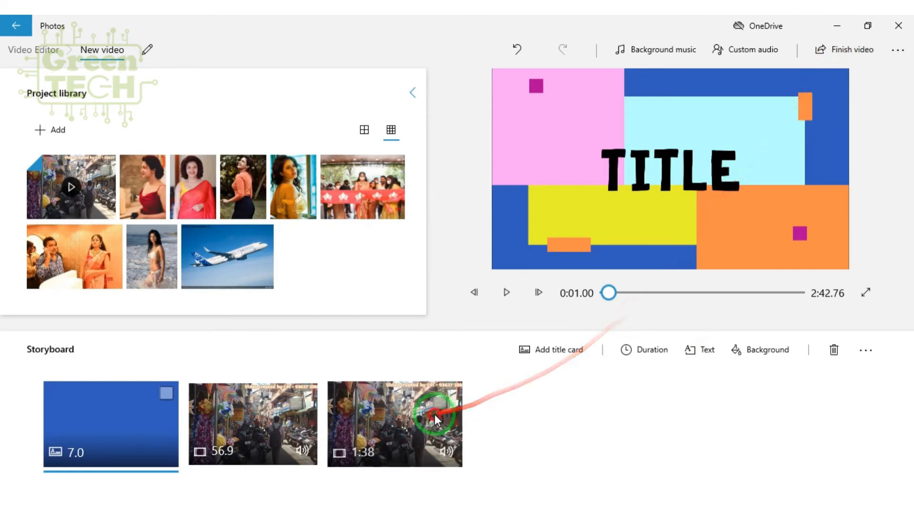
key("Delete")
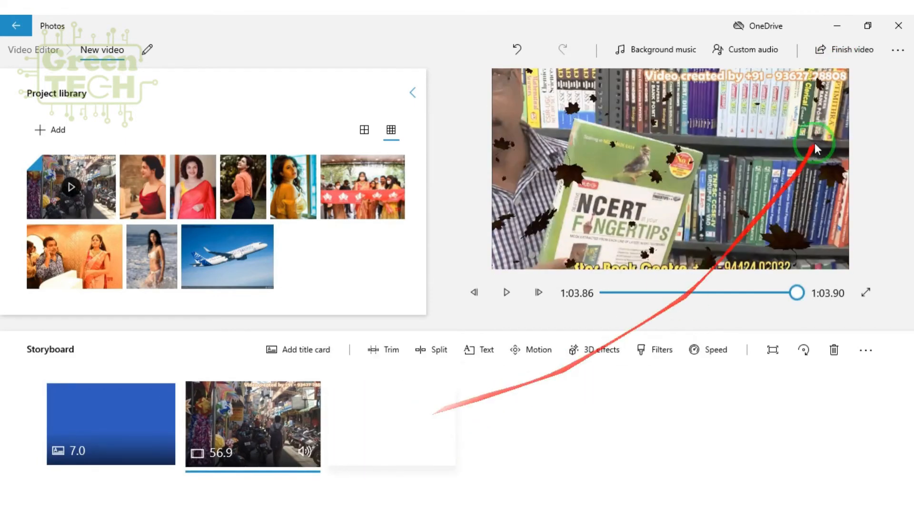
- Set up the finished video's export at High 1080p quality with hardware-accelerated encoding enabled
left_click(840, 51)
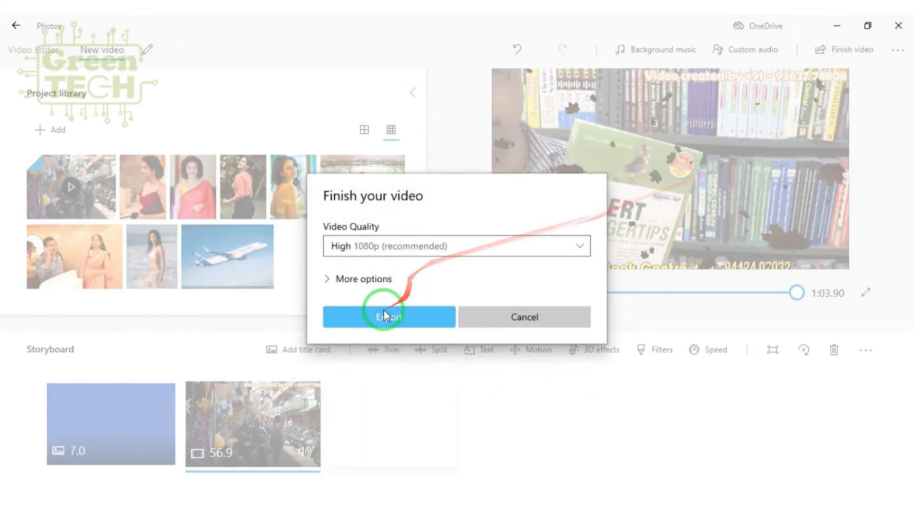
left_click(388, 247)
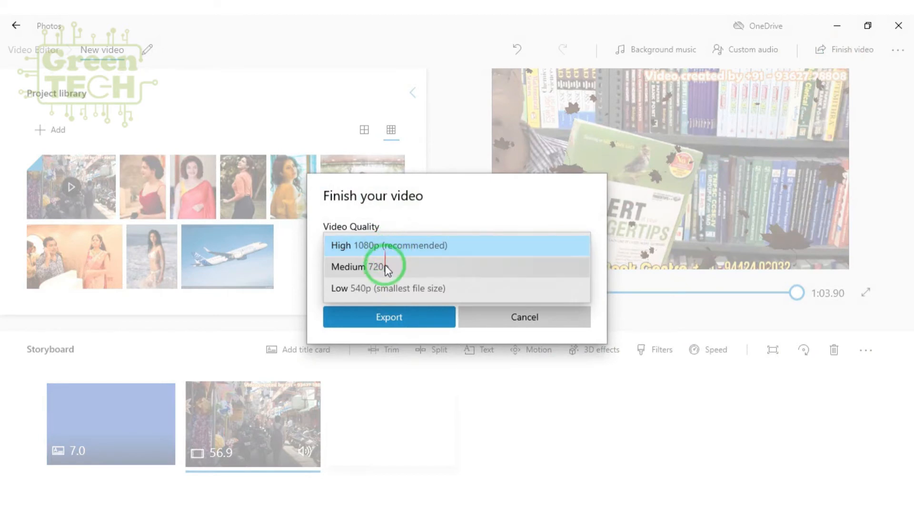
left_click(397, 319)
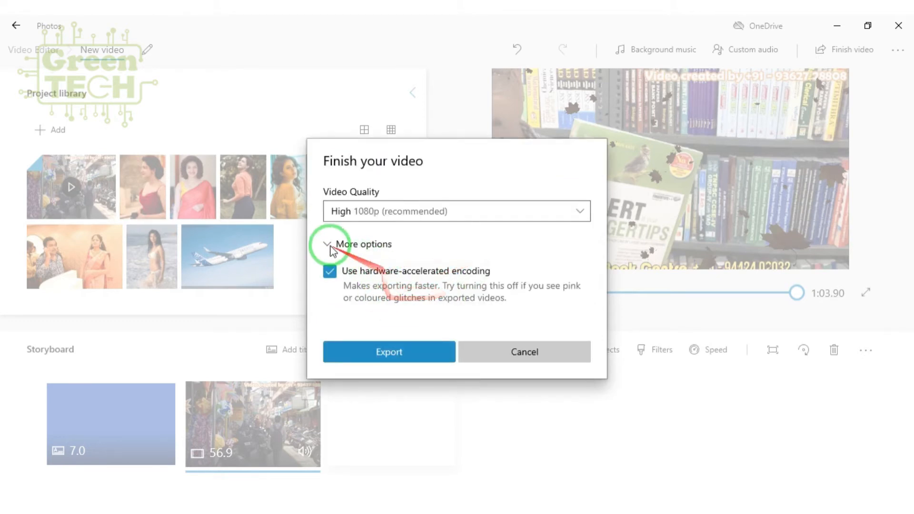
left_click(333, 244)
left_click(358, 285)
left_click(329, 270)
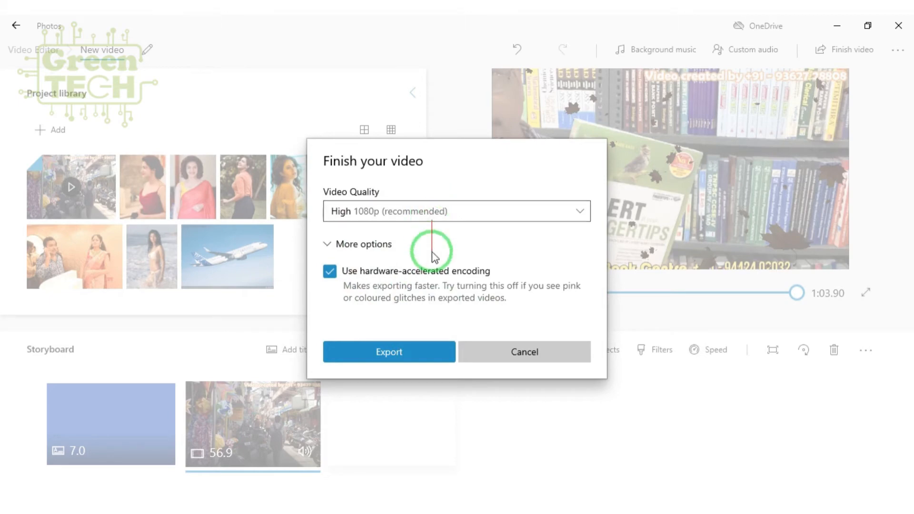
- Export the video to the Downloads folder as New video2
left_click(399, 353)
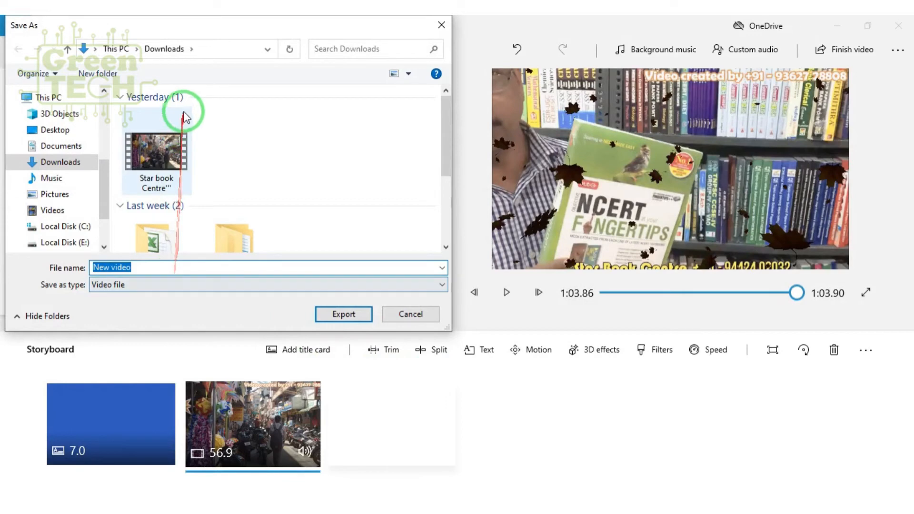
left_click(172, 268)
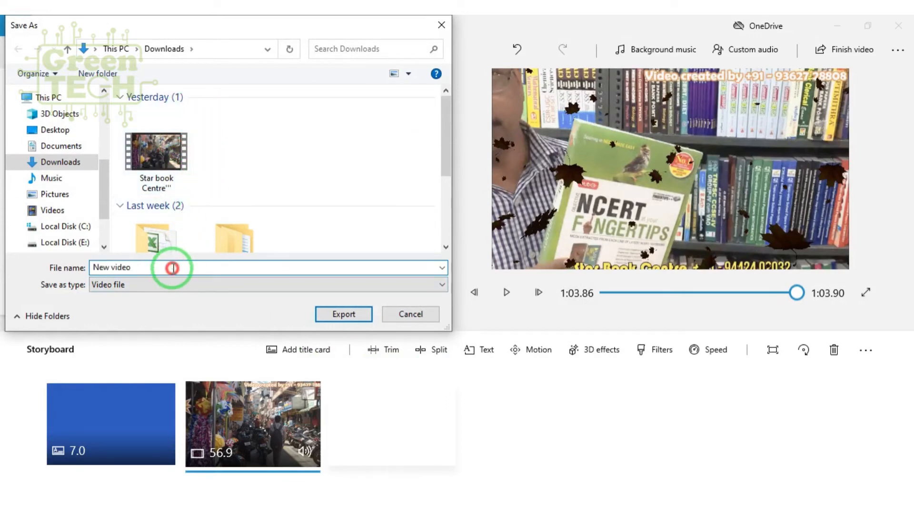
left_click(342, 313)
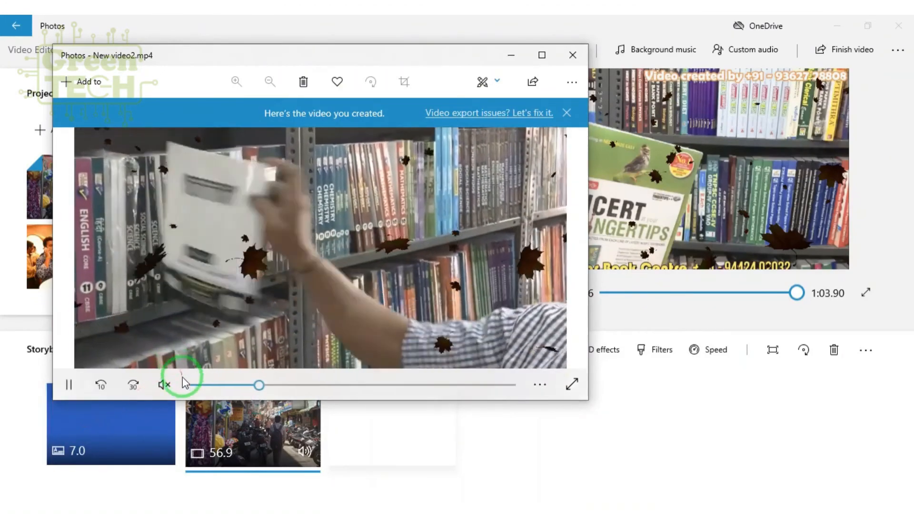
- Check the exported video's sound at volume 34, mute it again, and close the playback window
left_click(164, 384)
left_click(164, 385)
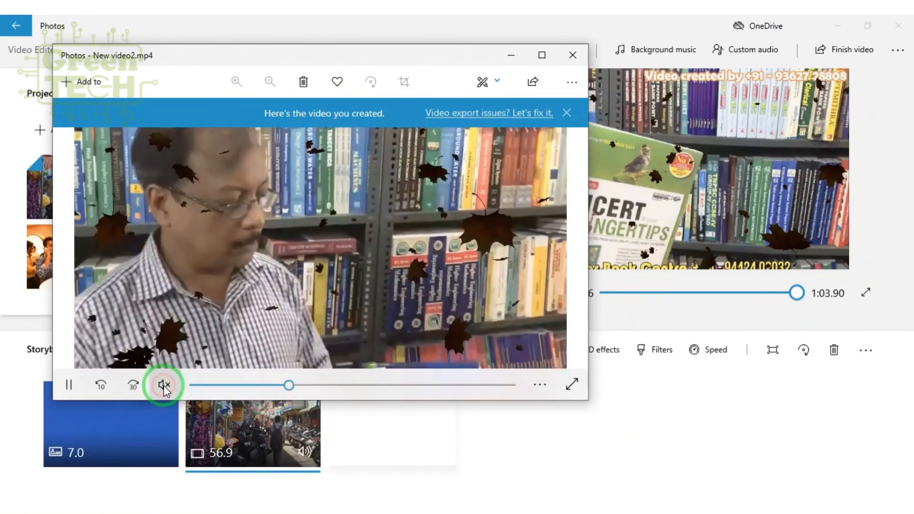
left_click(165, 385)
left_click(157, 342)
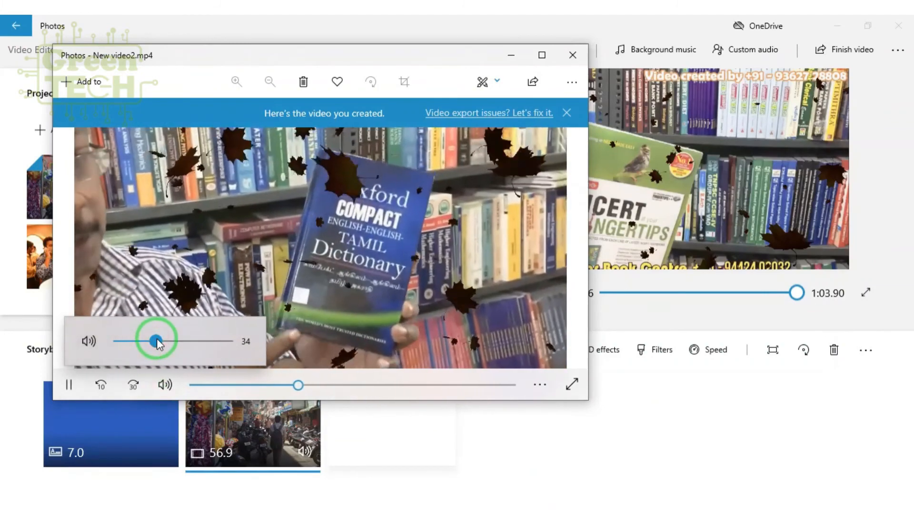
left_click(90, 341)
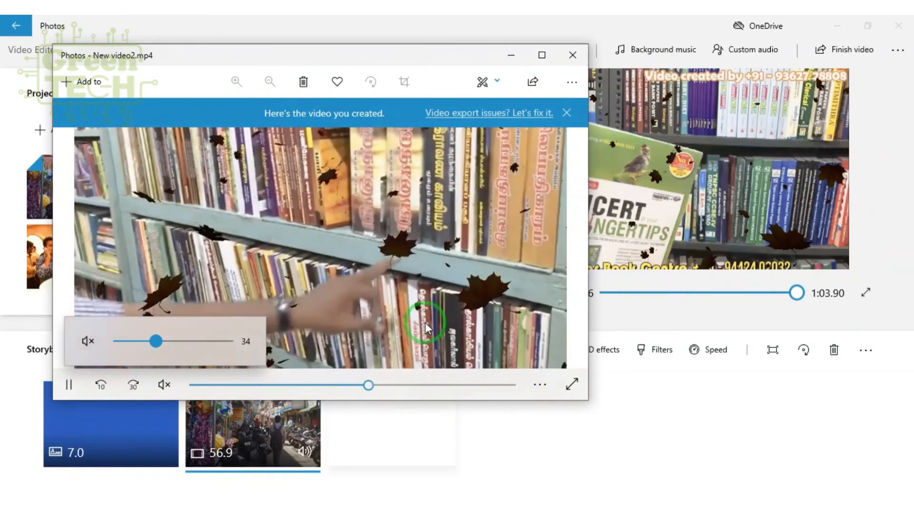
left_click(572, 55)
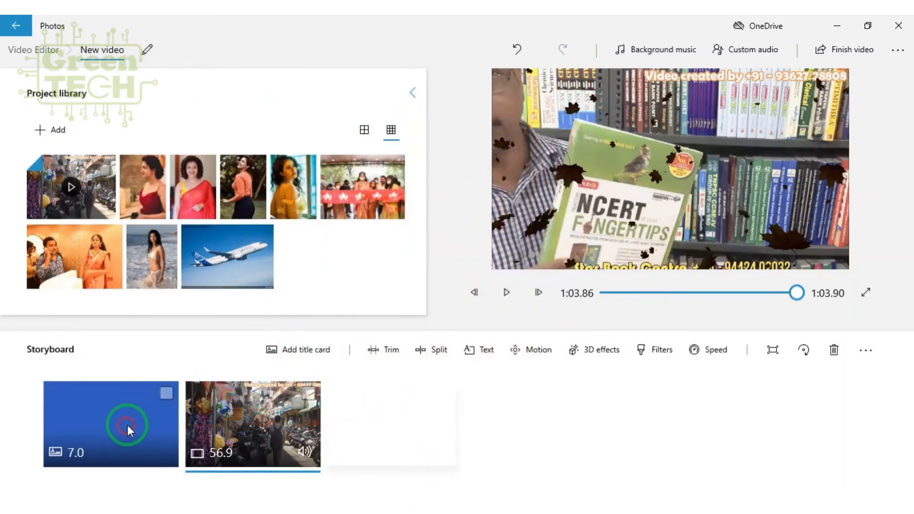
- Remove the title card and the remaining 56.9-second video clip from the storyboard
left_click(165, 394)
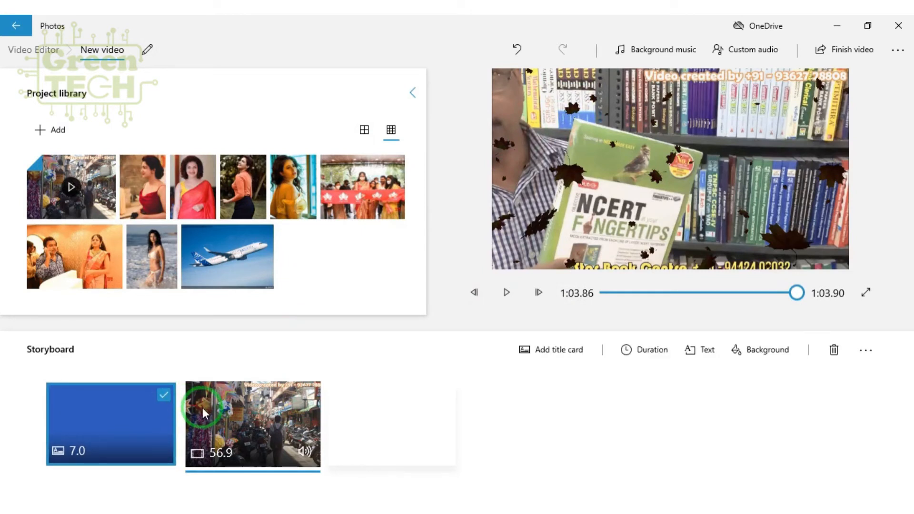
left_click(834, 350)
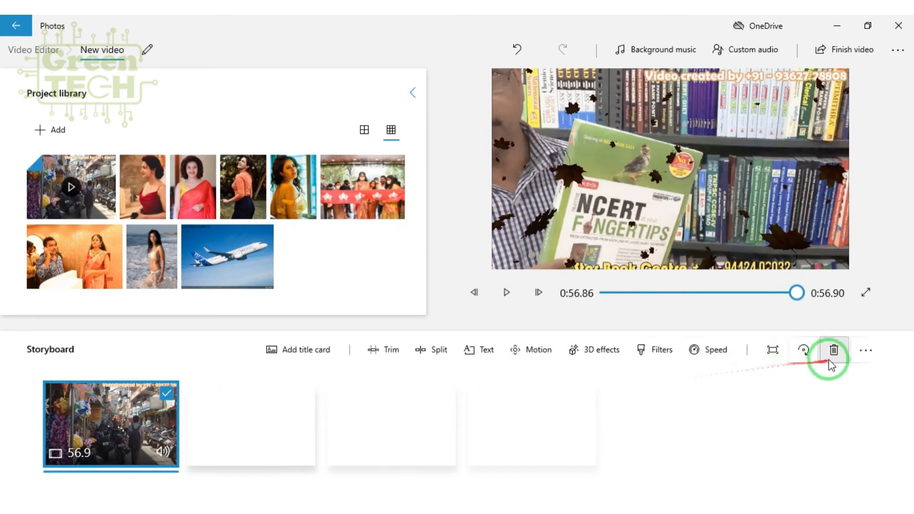
left_click(834, 350)
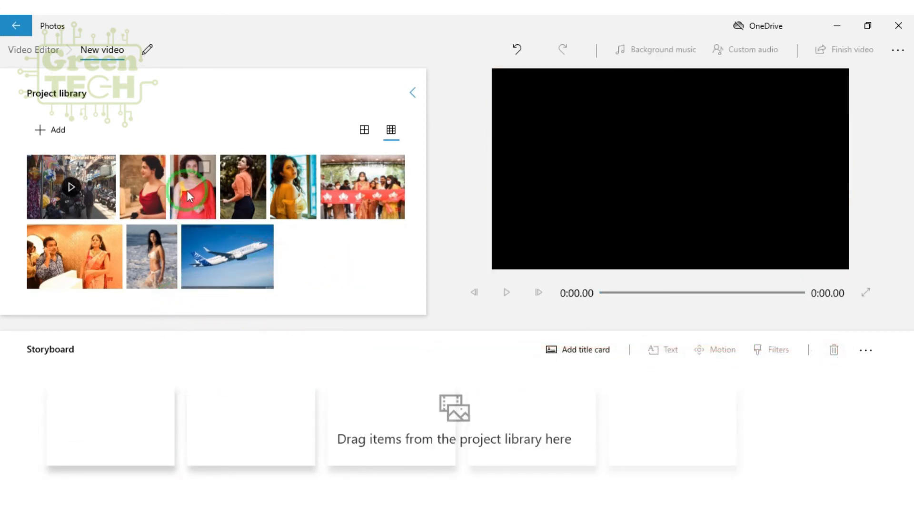
- Place the red-dress photo and the ribbon-cutting photo from the project library in the storyboard, in that order
left_click_drag(145, 187, 103, 431)
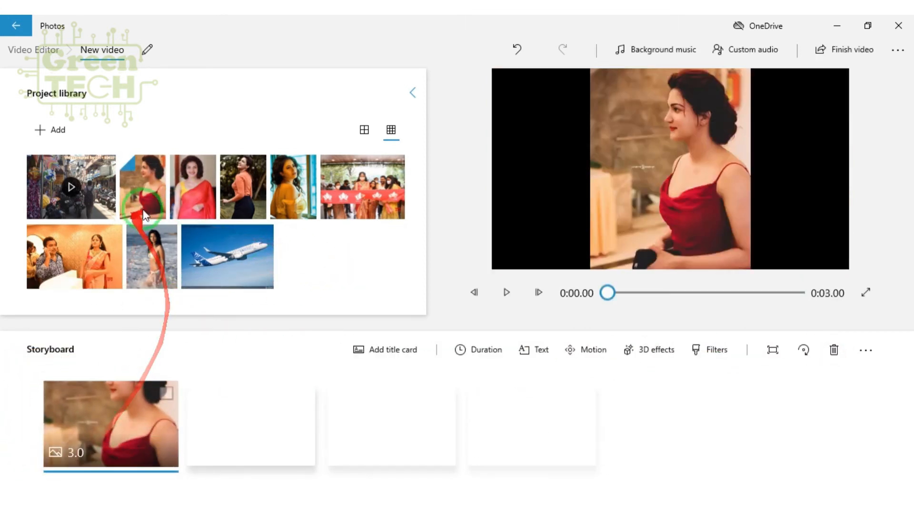
left_click_drag(349, 192, 264, 439)
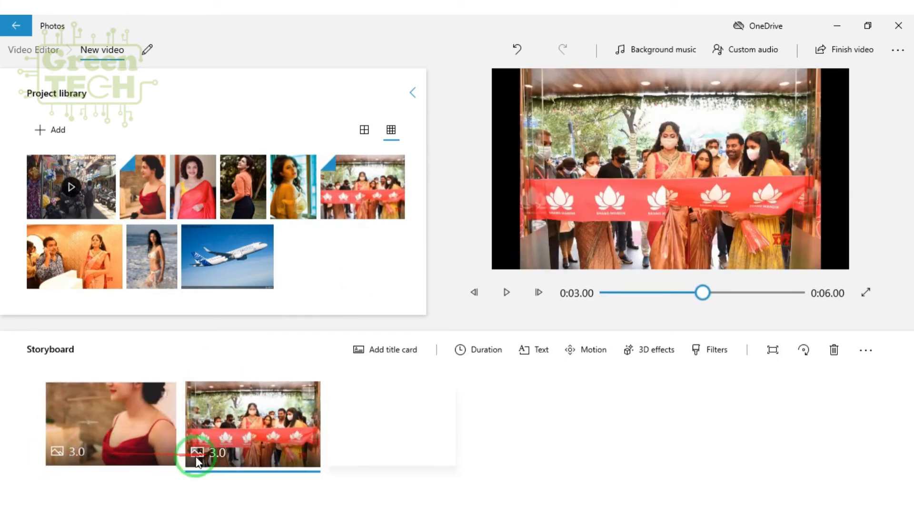
- Set the duration of the red-dress photo in the storyboard to 7 seconds
left_click(138, 430)
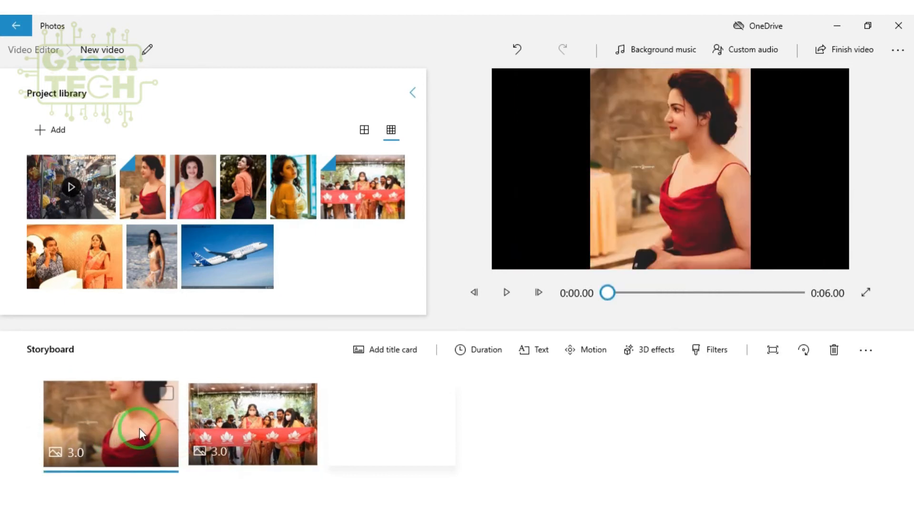
left_click(166, 393)
left_click(480, 350)
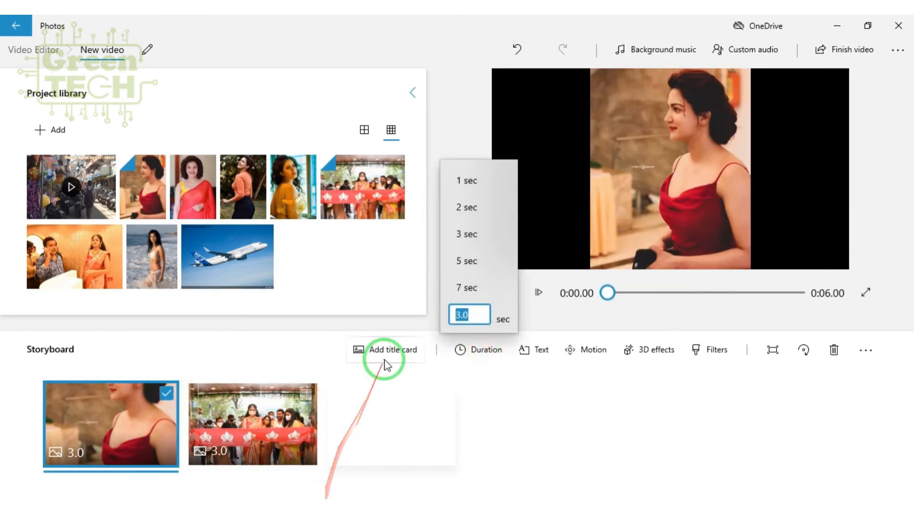
left_click(468, 288)
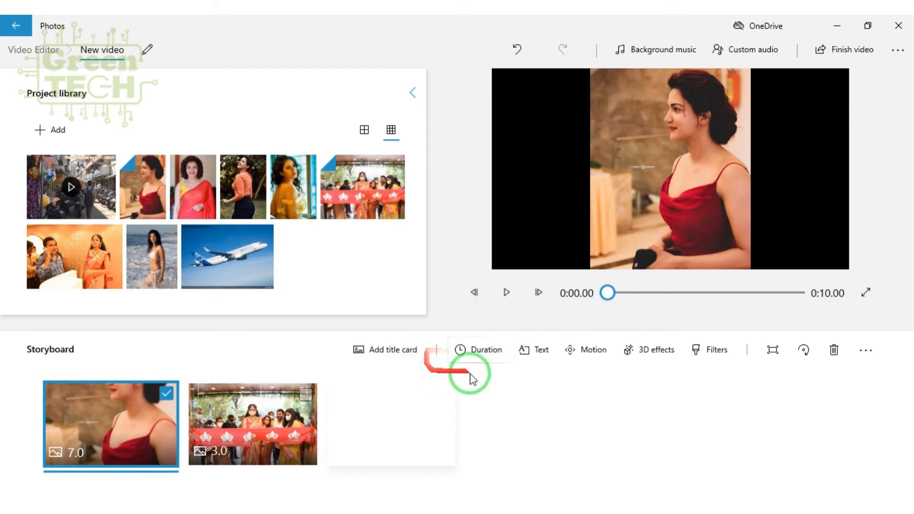
- Add the caption "Text" to the red-dress photo in the storyboard
left_click(539, 353)
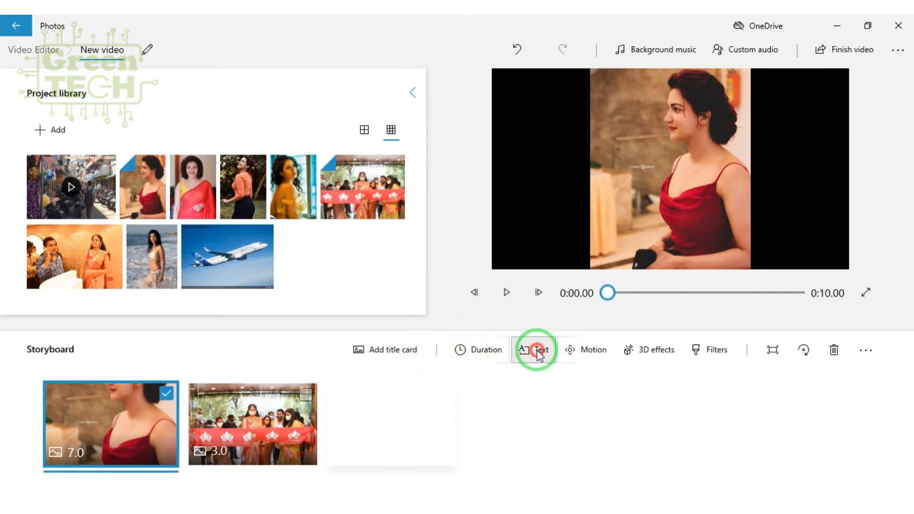
left_click(794, 179)
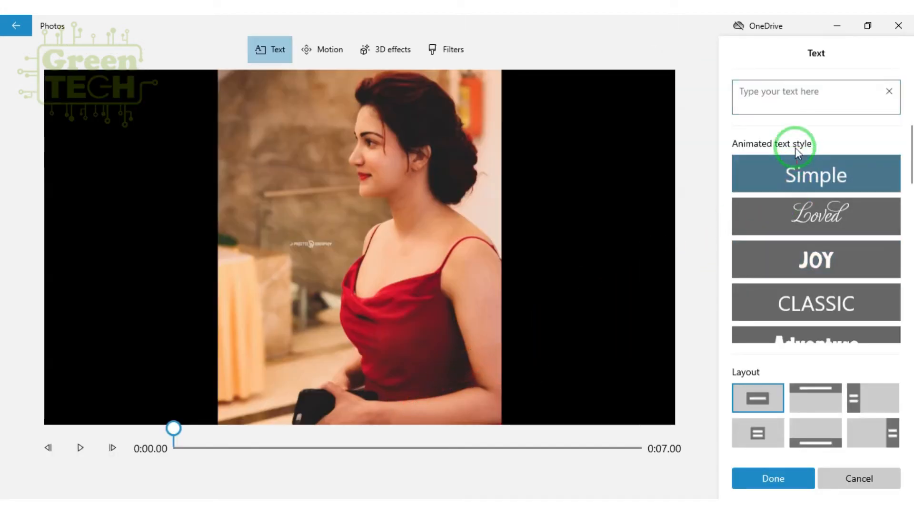
left_click(796, 101)
type("T")
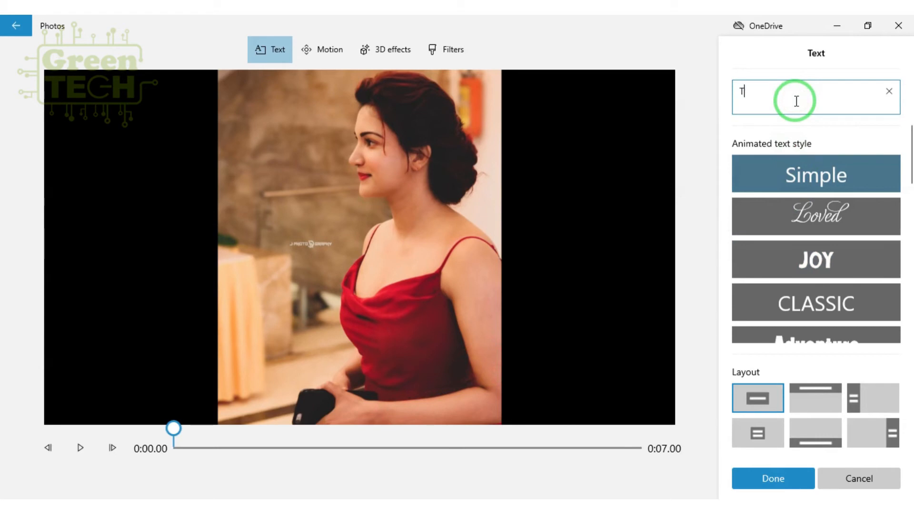
type("ext")
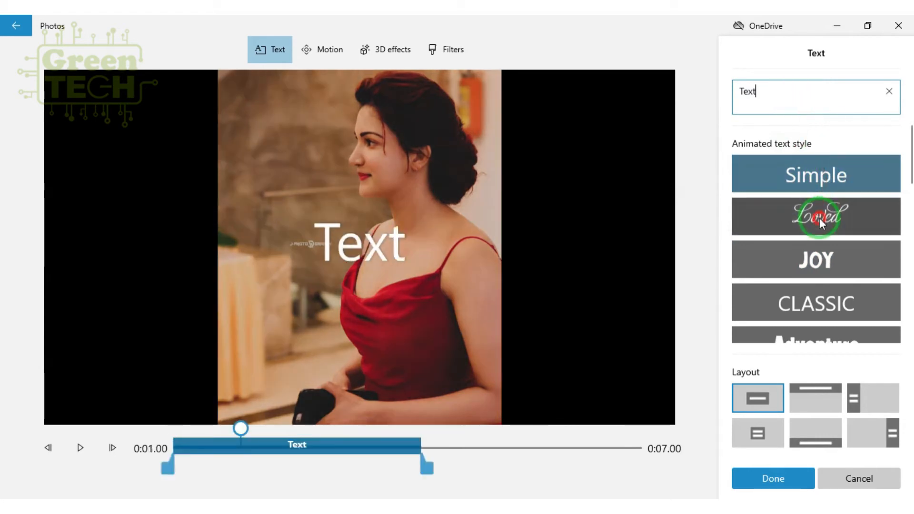
- Try the Loved, Joy, Classic and Adventure animated text styles on the caption and apply the Quiet style
left_click(819, 217)
left_click(846, 258)
left_click(822, 320)
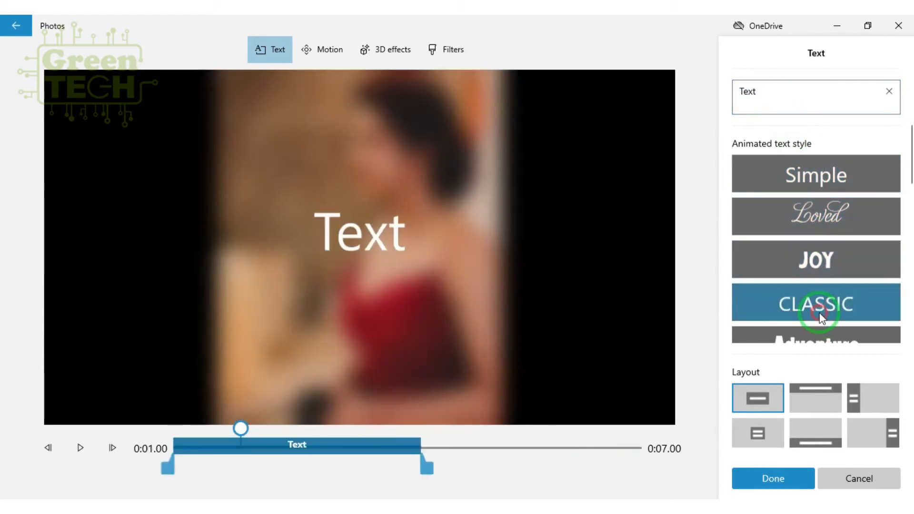
left_click(819, 333)
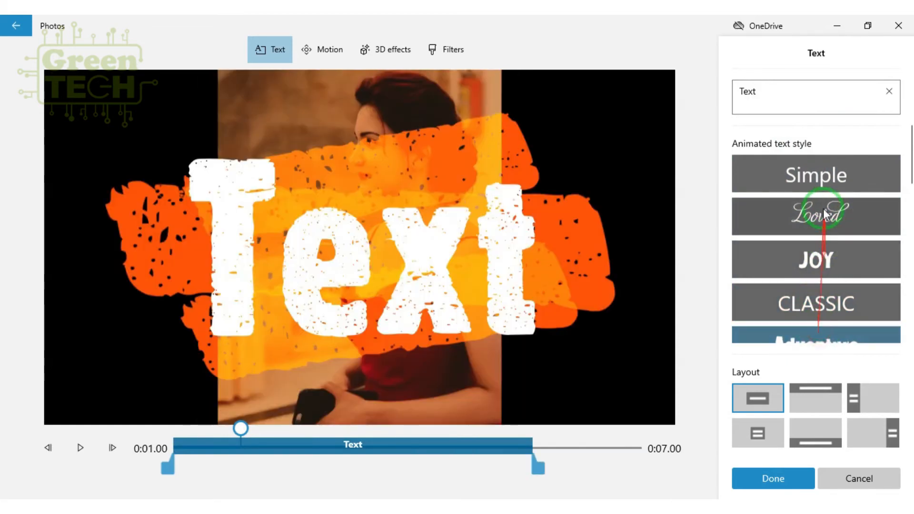
scroll(832, 245, "down", 2)
left_click(816, 288)
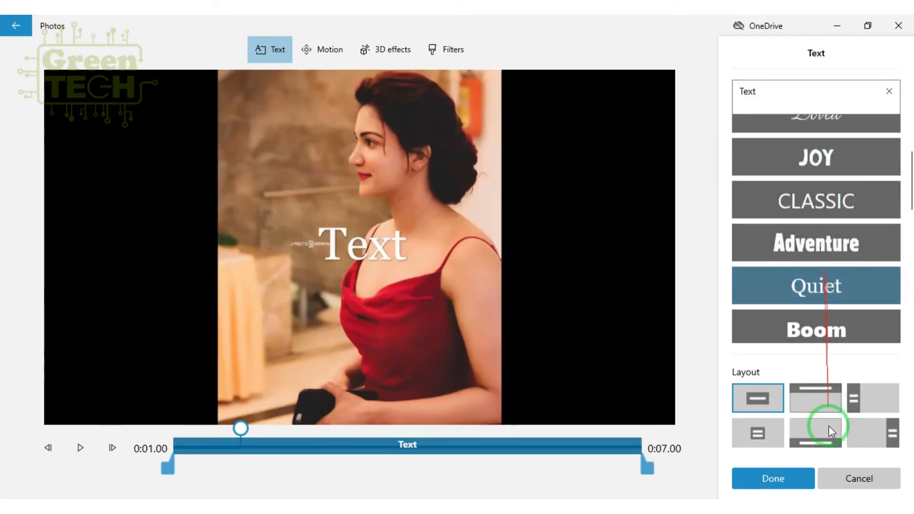
- Try other caption layouts, including bottom and right, and return the caption to the centred single-line layout
left_click(817, 434)
left_click(878, 429)
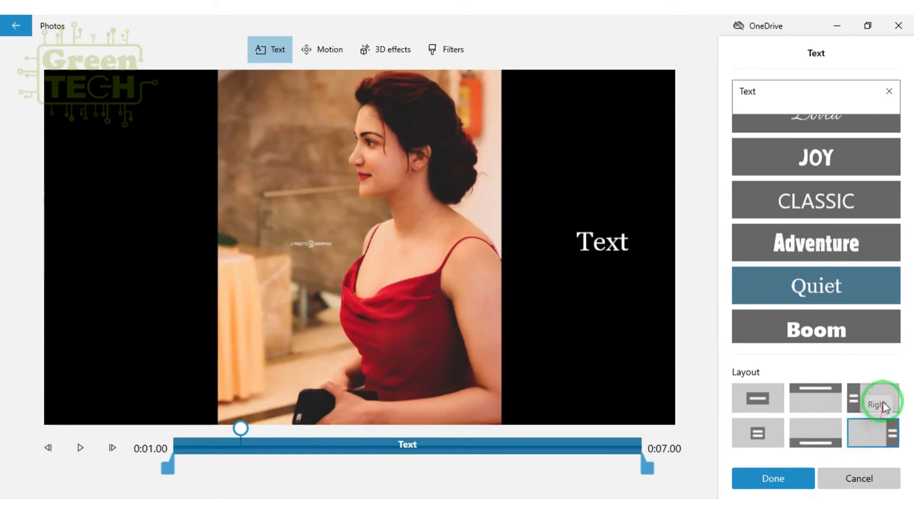
left_click(882, 398)
left_click(758, 401)
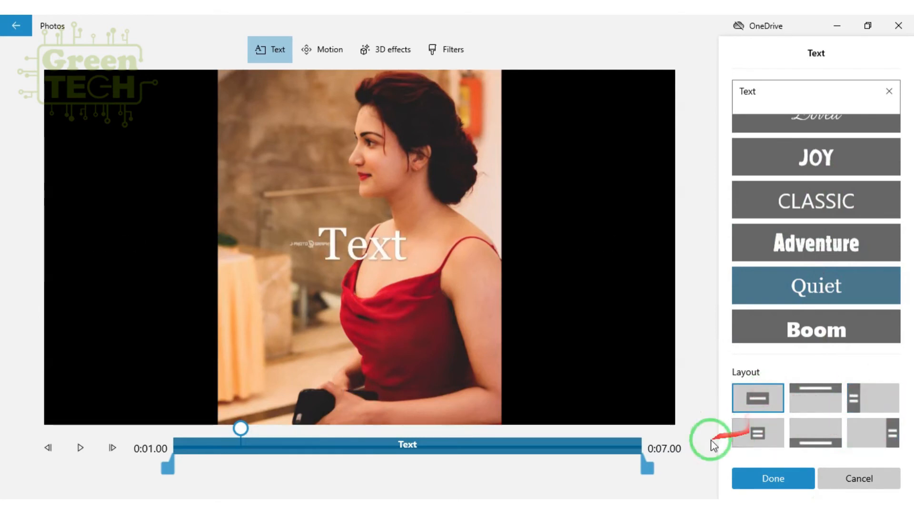
- Shorten the caption's time span and extend it again to the end of the photo's 7 seconds
left_click_drag(647, 468, 351, 476)
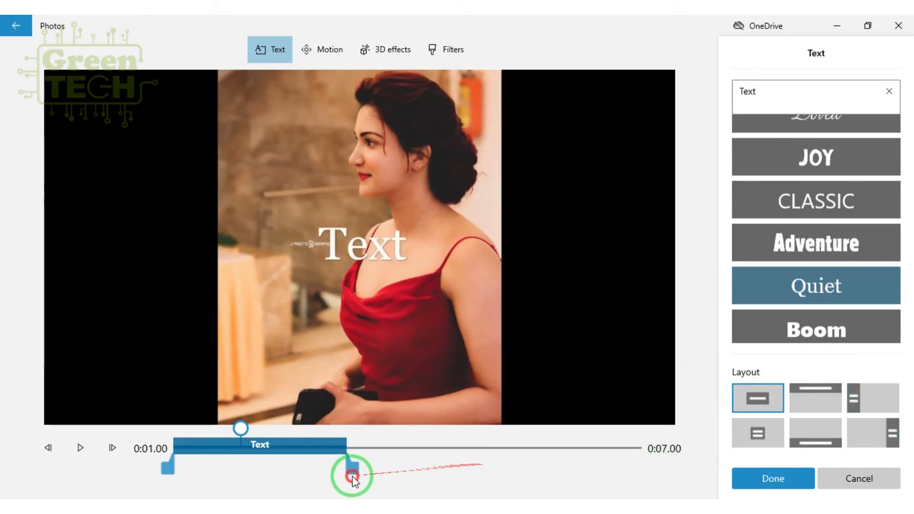
left_click_drag(272, 455, 179, 454)
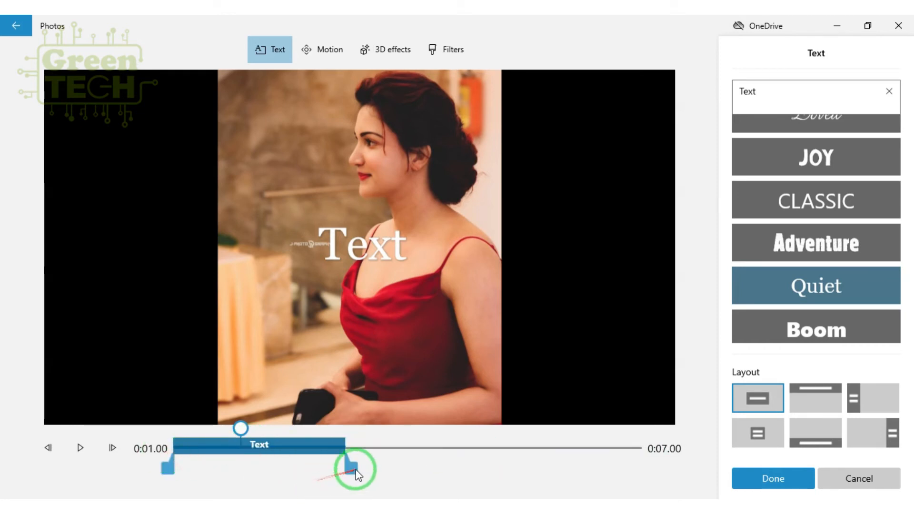
left_click_drag(351, 473, 705, 467)
- Try the Zoom in right motion on the red-dress photo and apply Zoom out left instead
left_click(328, 52)
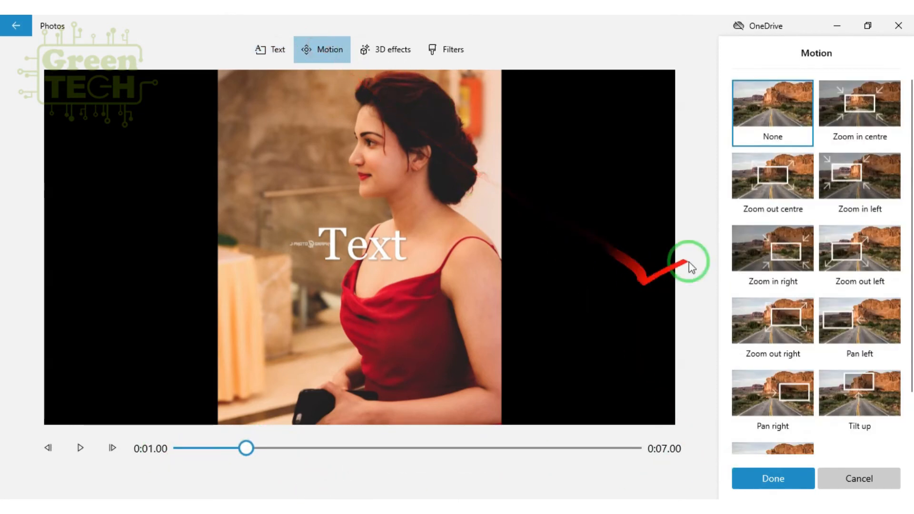
left_click(763, 248)
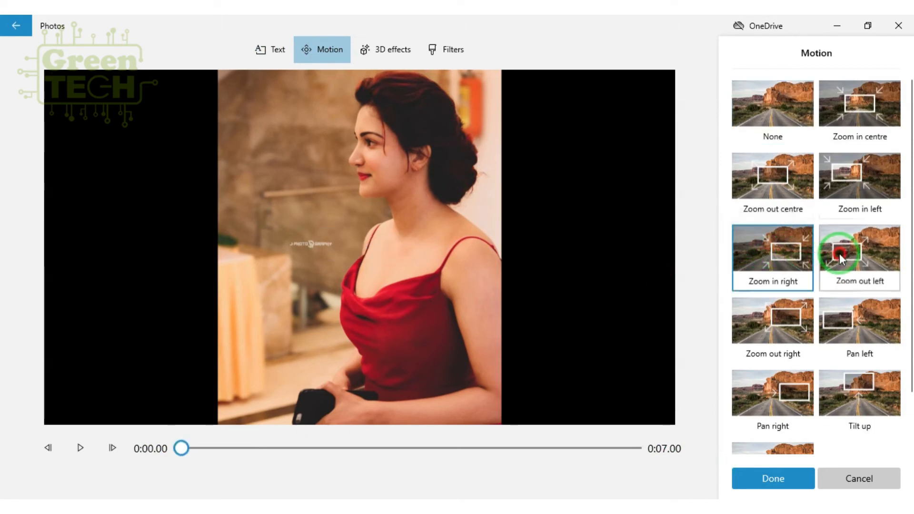
left_click(839, 253)
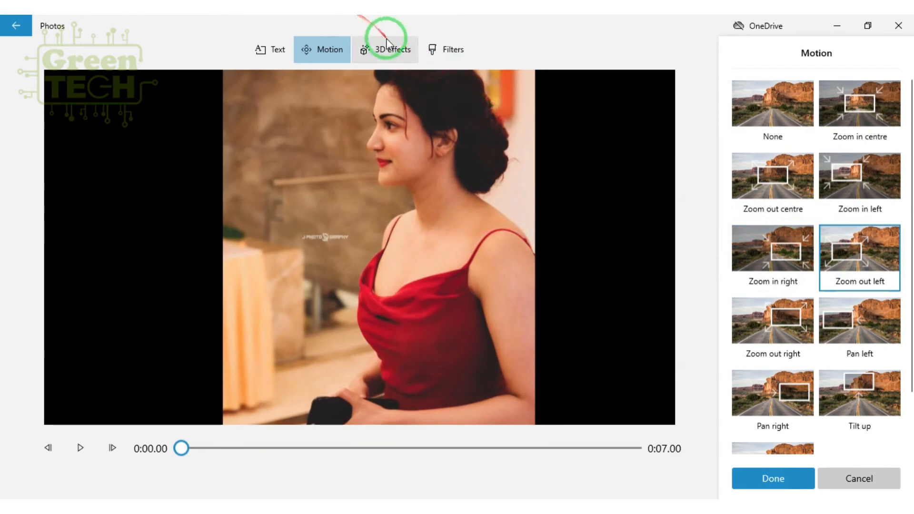
- Add the Balloons 3D effect to the red-dress photo and enlarge its frame to cover most of the picture
left_click(394, 57)
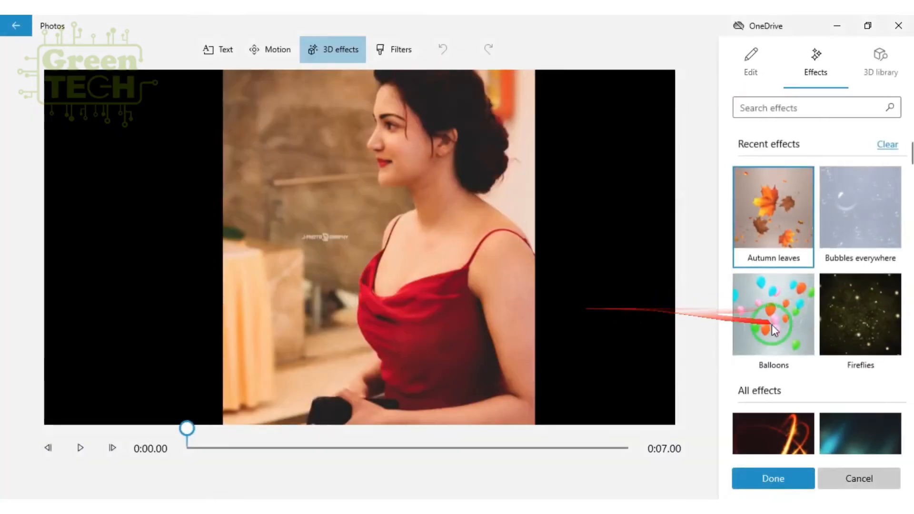
left_click(778, 267)
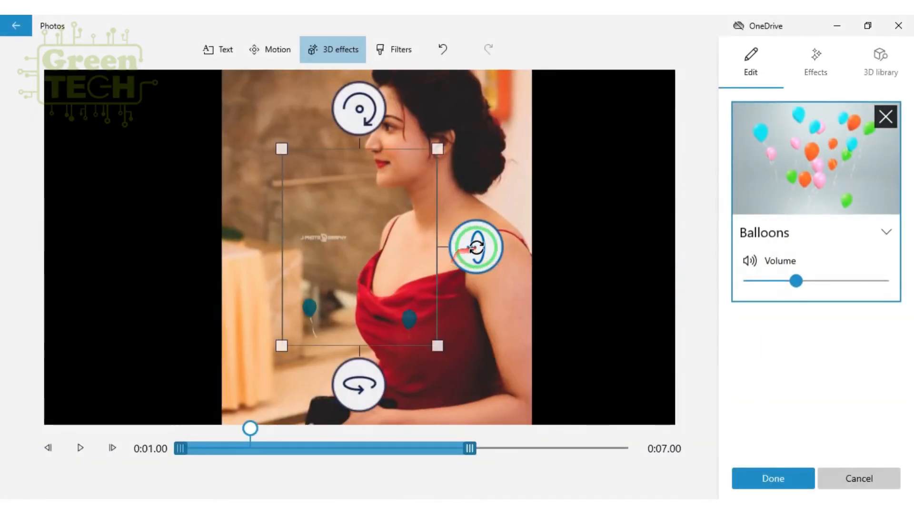
left_click_drag(440, 149, 520, 127)
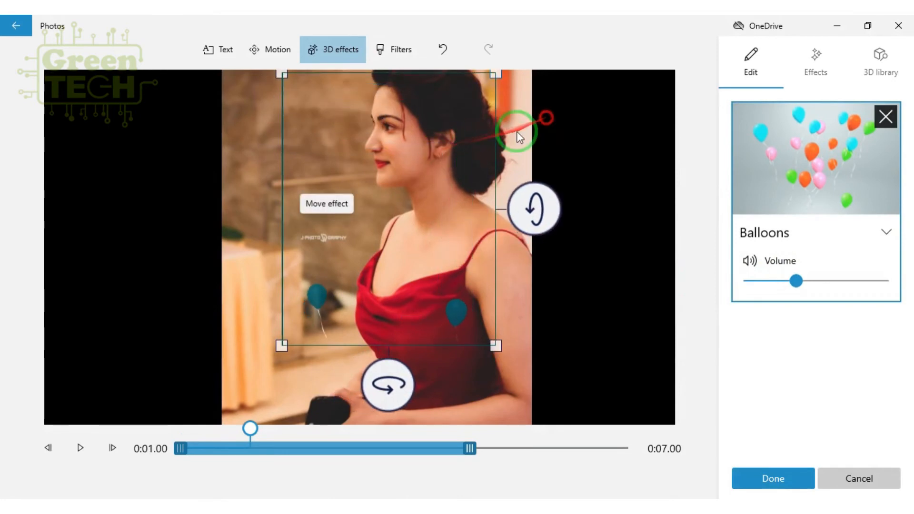
left_click_drag(281, 344, 237, 403)
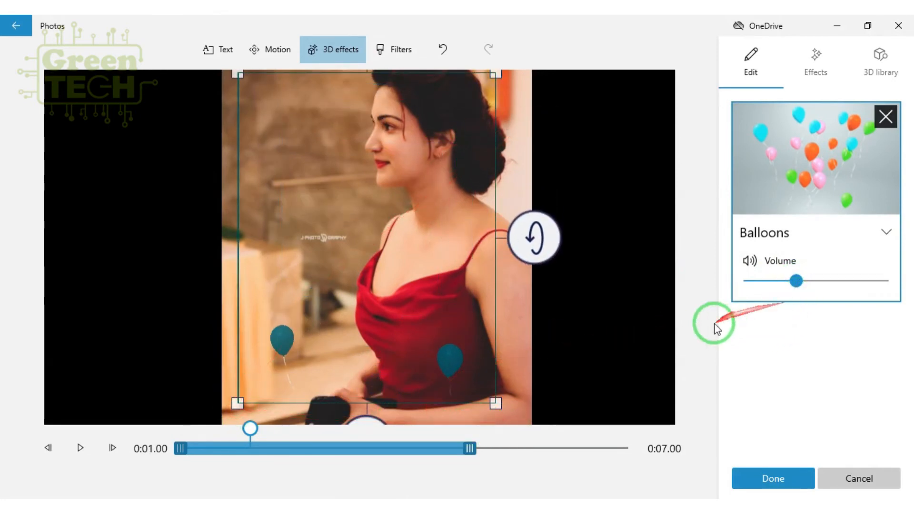
- Try the Brassy, Sepia, Inky, Energy and Adventure filters, restore Original, and save the red-dress photo's edits
left_click(391, 49)
left_click(790, 301)
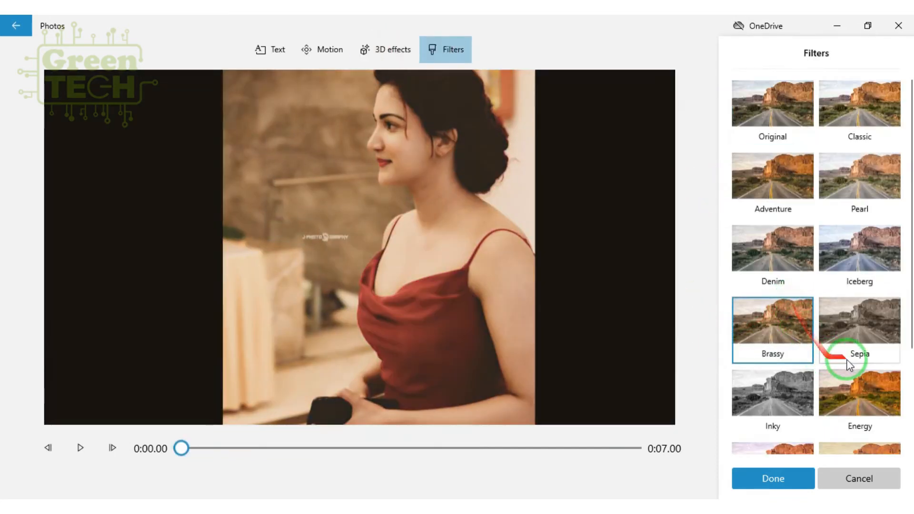
left_click(872, 323)
left_click(789, 394)
left_click(856, 390)
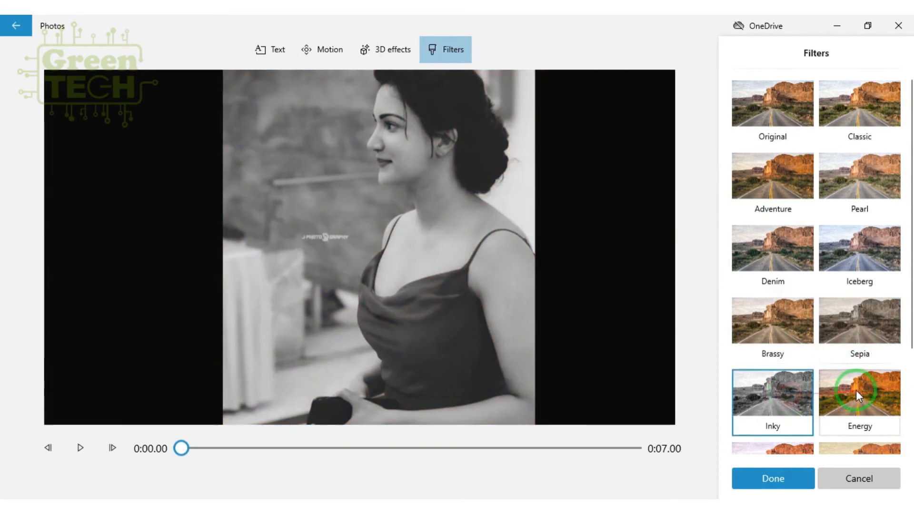
left_click(790, 196)
left_click(784, 110)
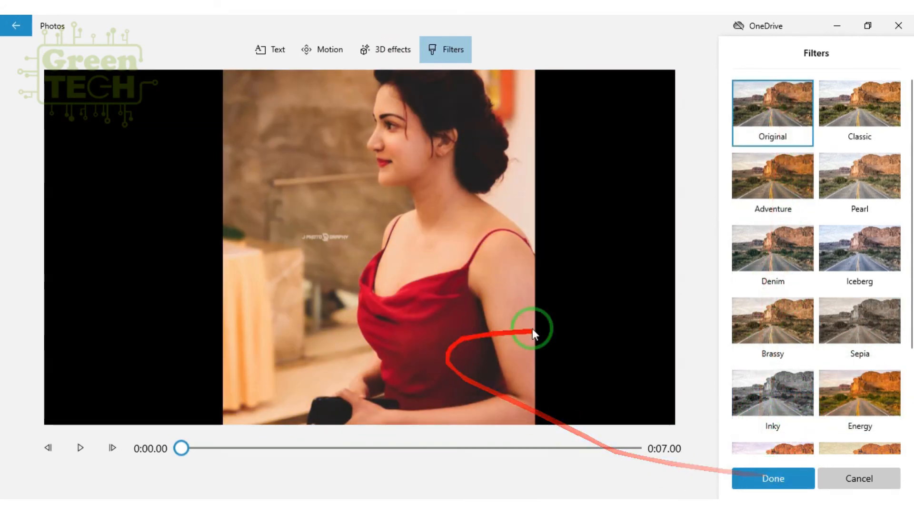
left_click(767, 478)
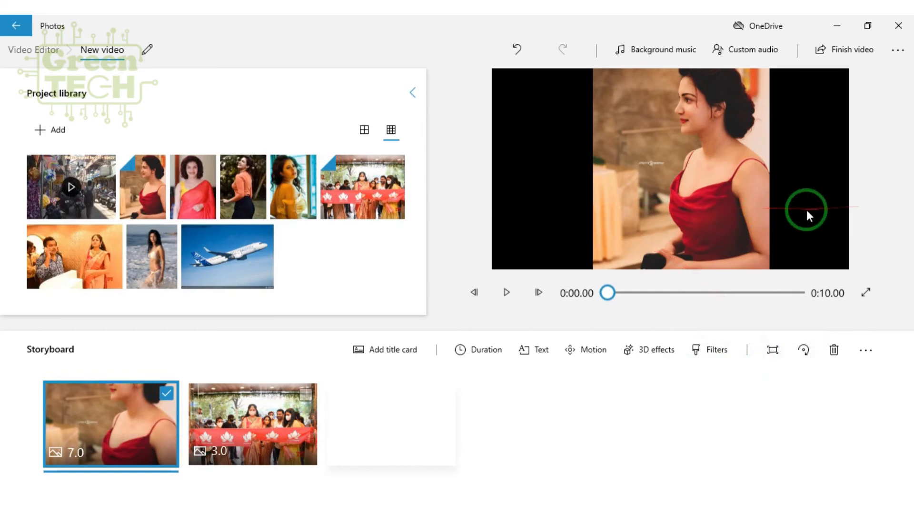
- Remove the black bars from the red-dress photo
left_click(768, 354)
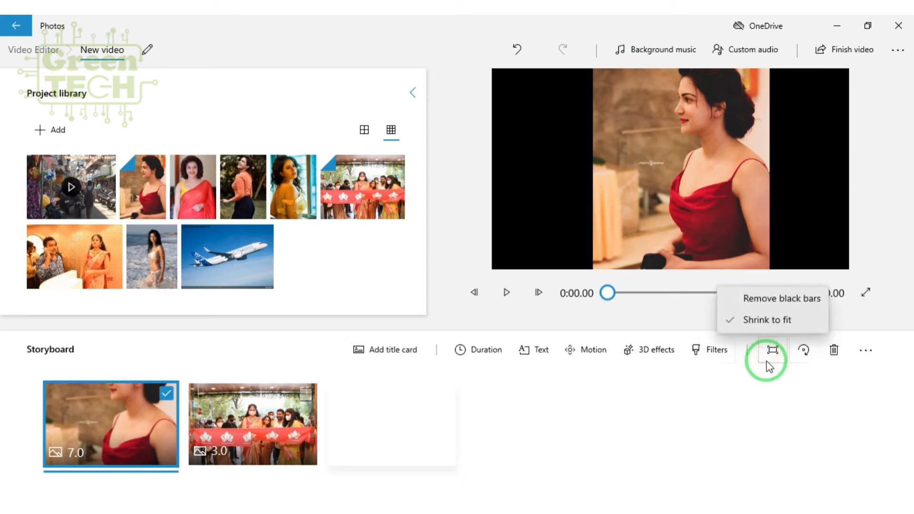
left_click(777, 298)
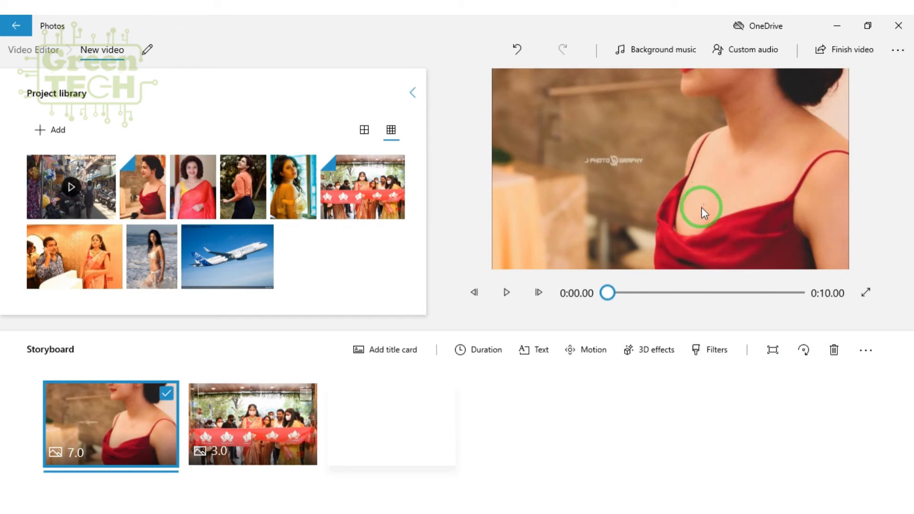
- Try to remove the black bars from the ribbon-cutting photo while the red-dress photo is still ticked
left_click(278, 404)
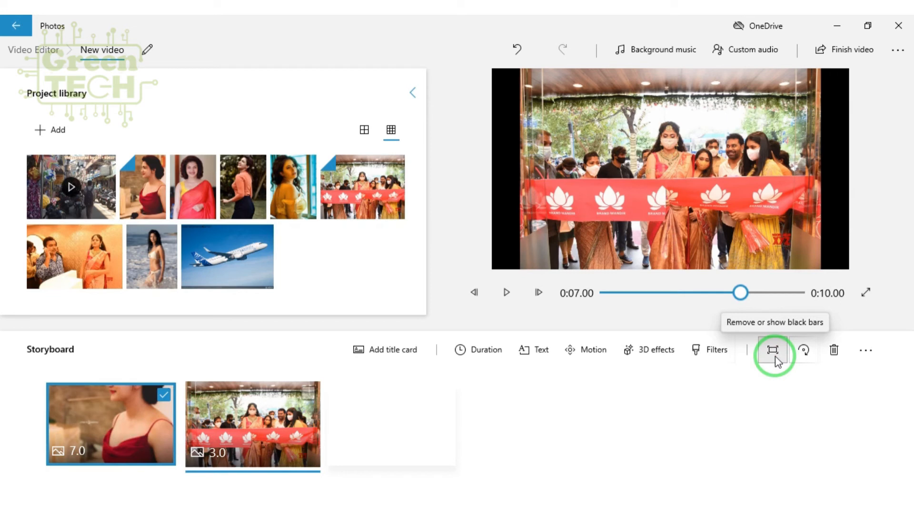
left_click(774, 355)
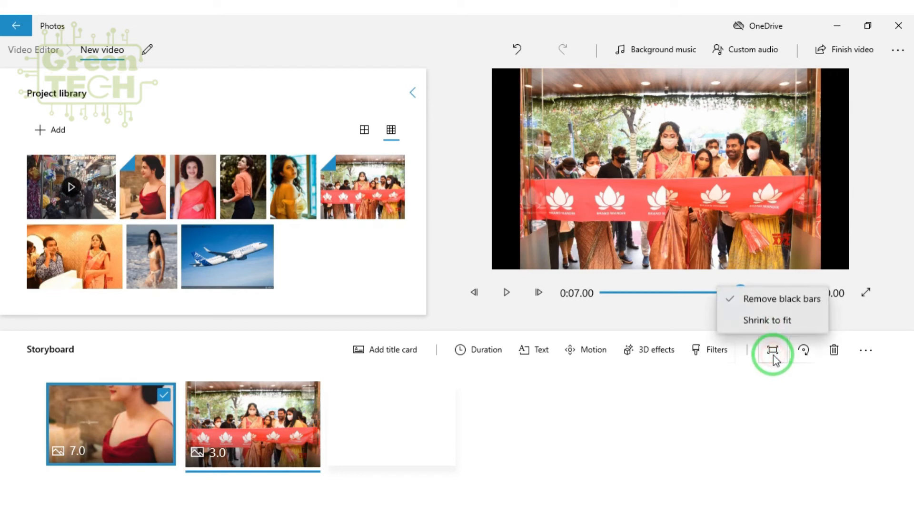
left_click(776, 297)
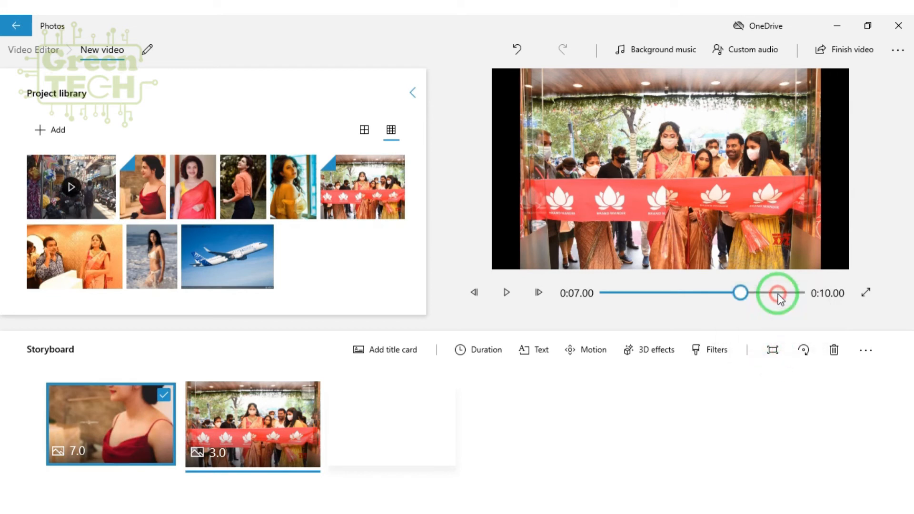
- Tick only the ribbon-cutting photo in the storyboard and remove its black bars
left_click(308, 393)
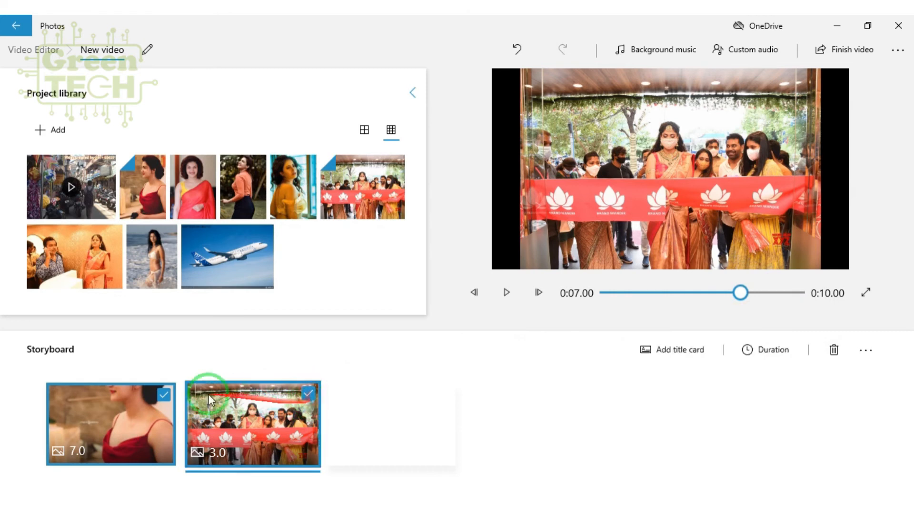
left_click(164, 394)
left_click(773, 350)
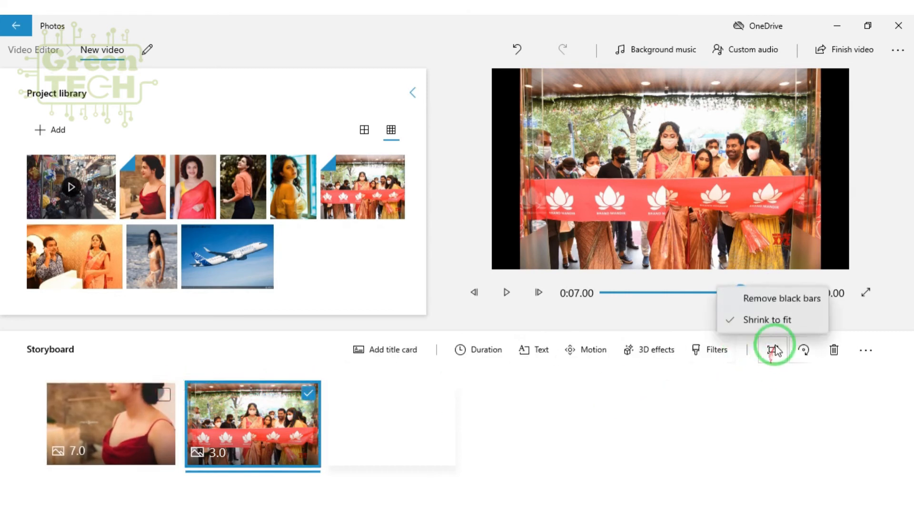
left_click(777, 298)
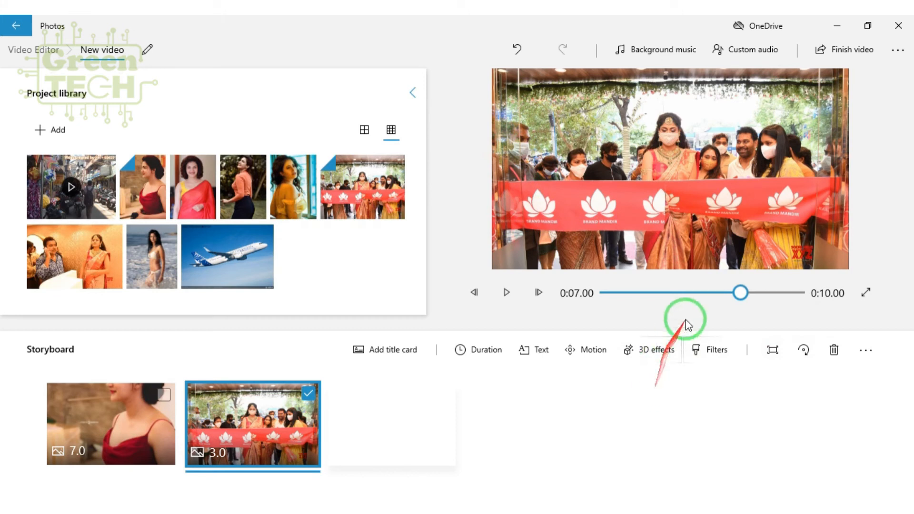
left_click(771, 351)
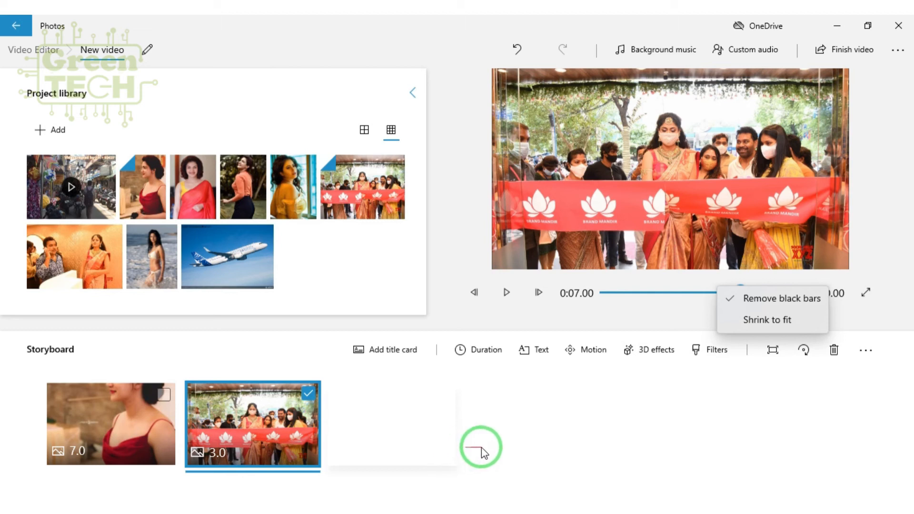
left_click(512, 443)
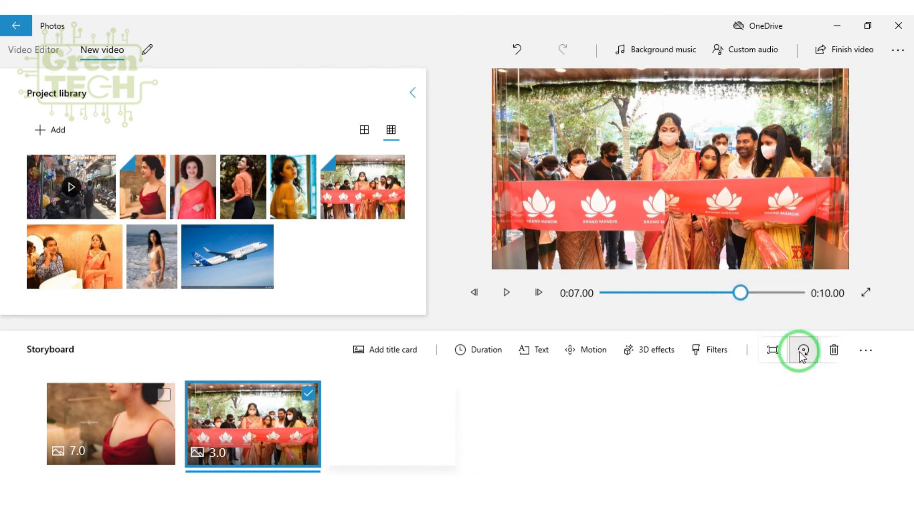
- Rotate the ribbon-cutting photo through a full turn in 90-degree steps, back to upright
left_click(803, 353)
left_click(802, 354)
left_click(803, 353)
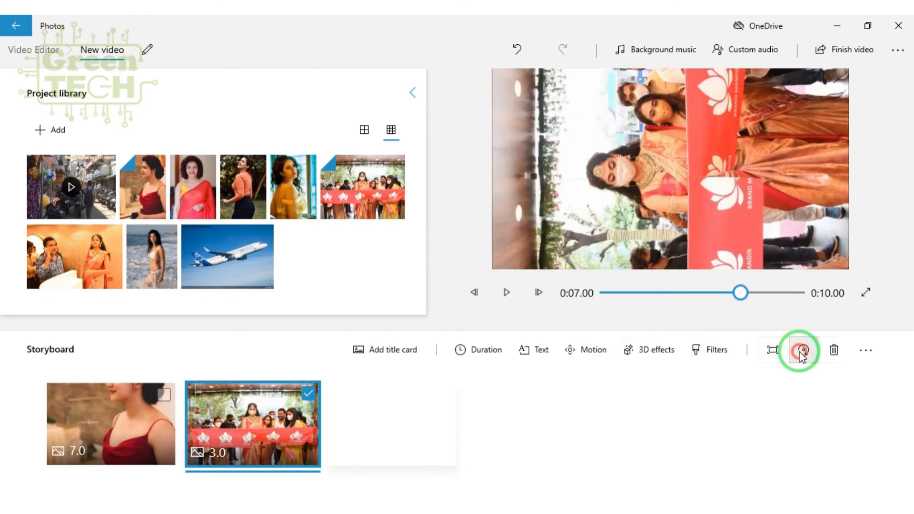
left_click(803, 353)
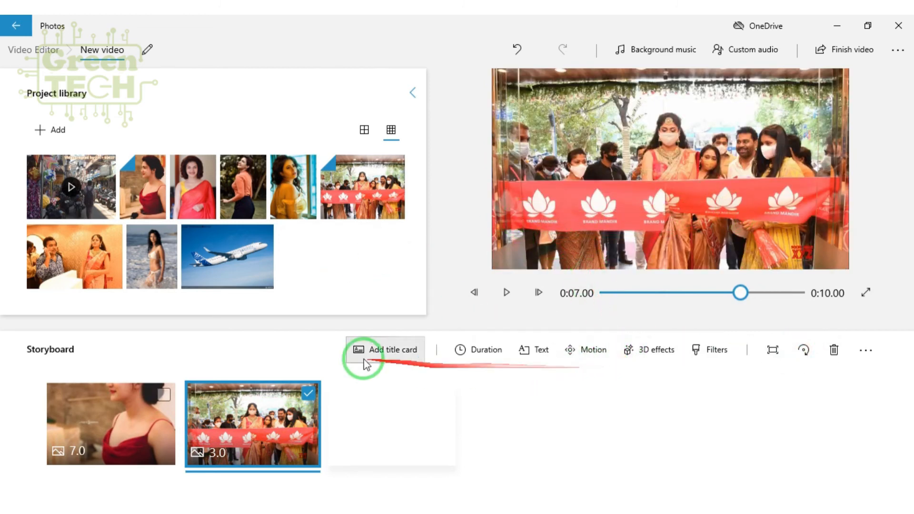
- Insert a title card between the red-dress photo and the ribbon-cutting photo in the storyboard
left_click(400, 351)
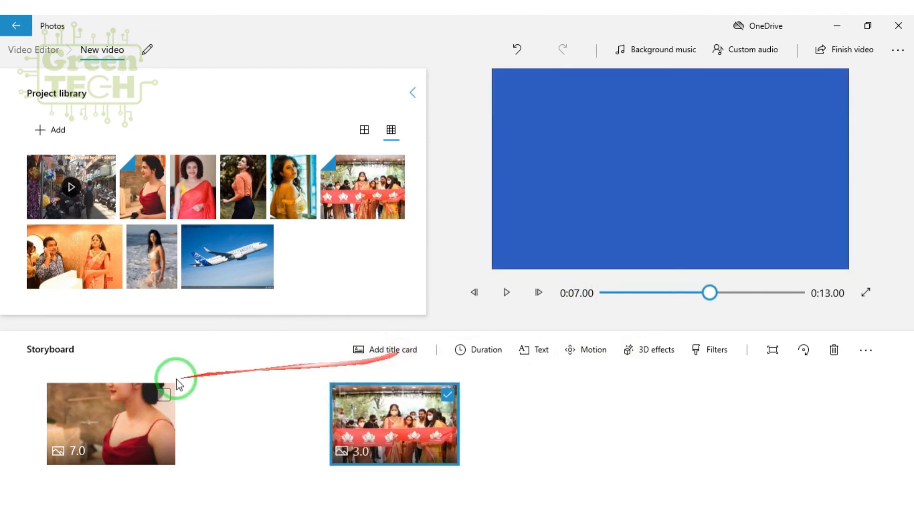
- Move the title card to the beginning of the storyboard, ahead of the red-dress photo, and select the ribbon-cutting photo
left_click_drag(216, 405, 99, 419)
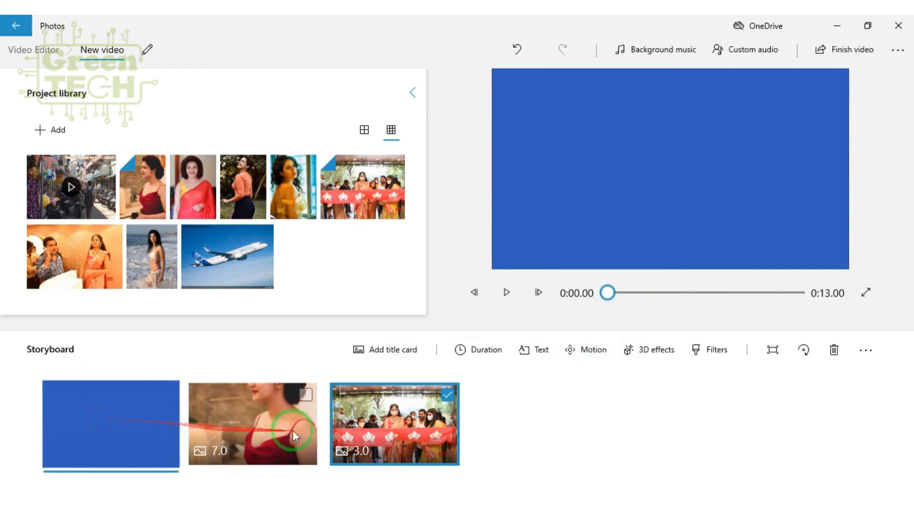
left_click_drag(378, 417, 402, 424)
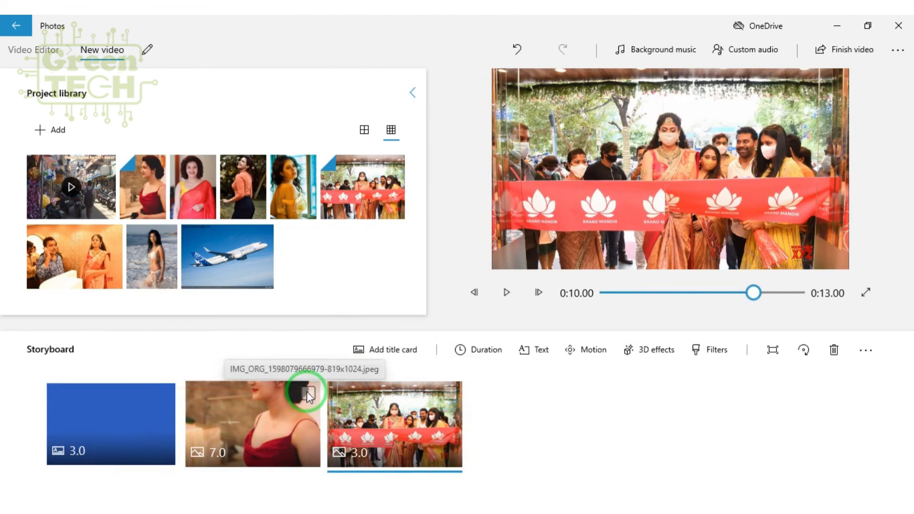
- Set the video's background music to the track Amplified
left_click(645, 52)
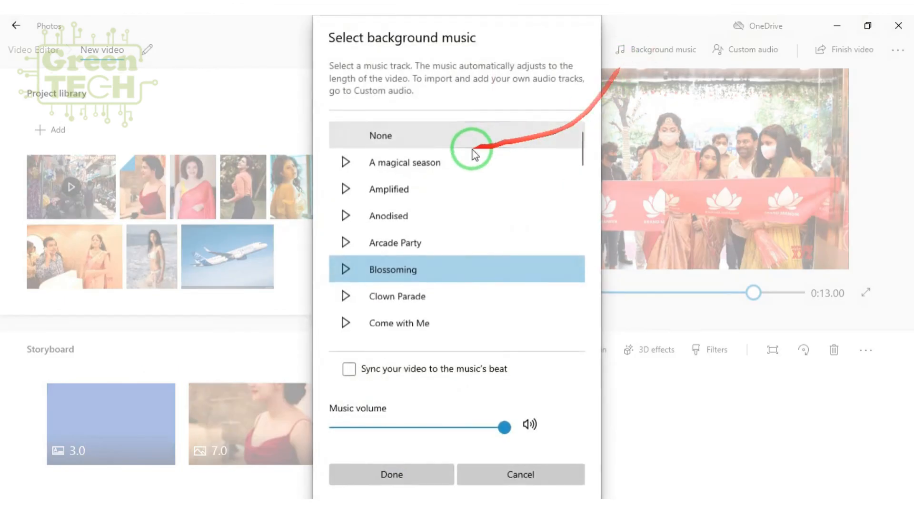
left_click(441, 187)
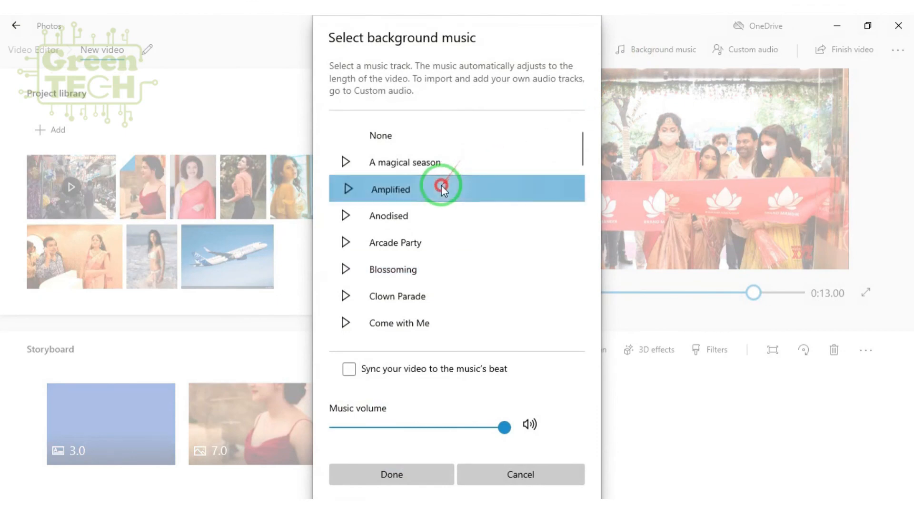
left_click(417, 479)
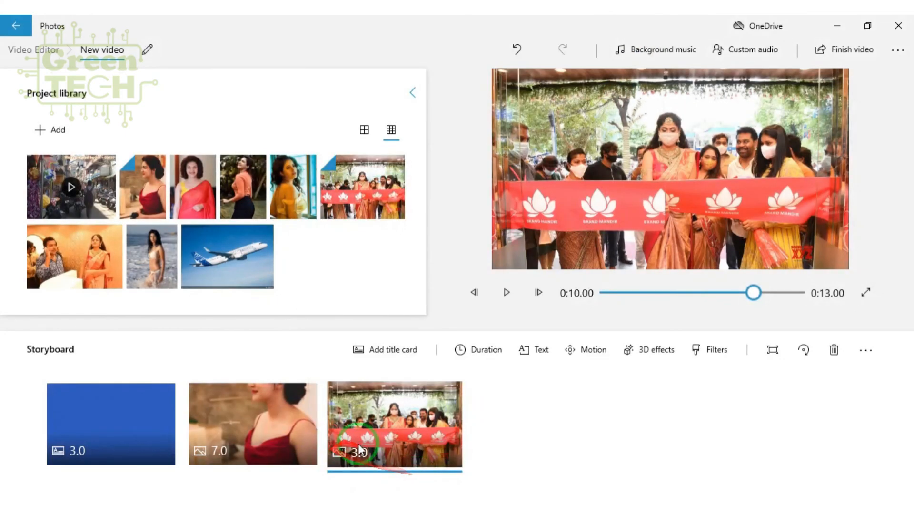
- Tick all three storyboard items and reopen the background music selection, keeping the Amplified track
left_click(305, 393)
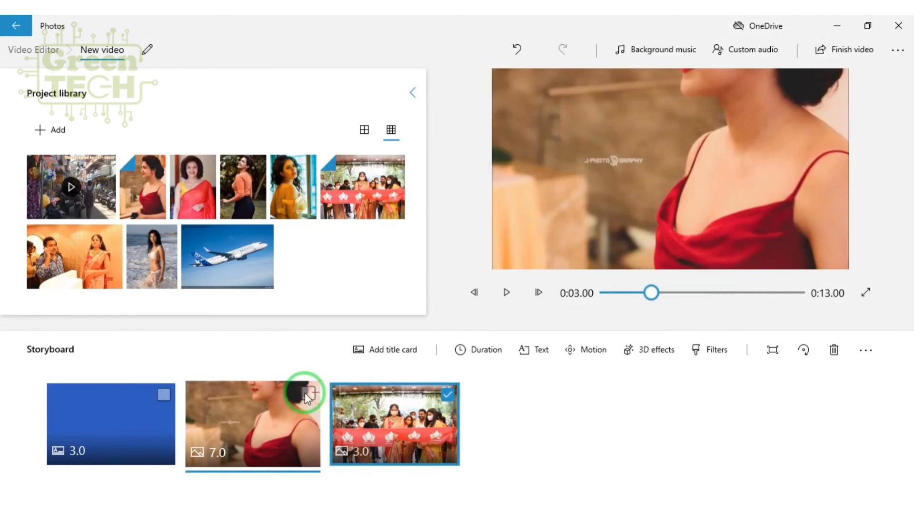
left_click(158, 395)
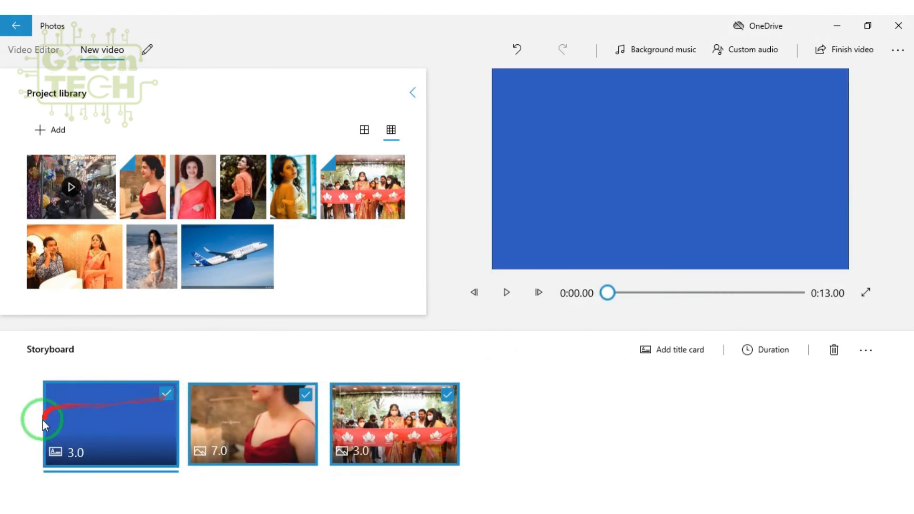
left_click(647, 52)
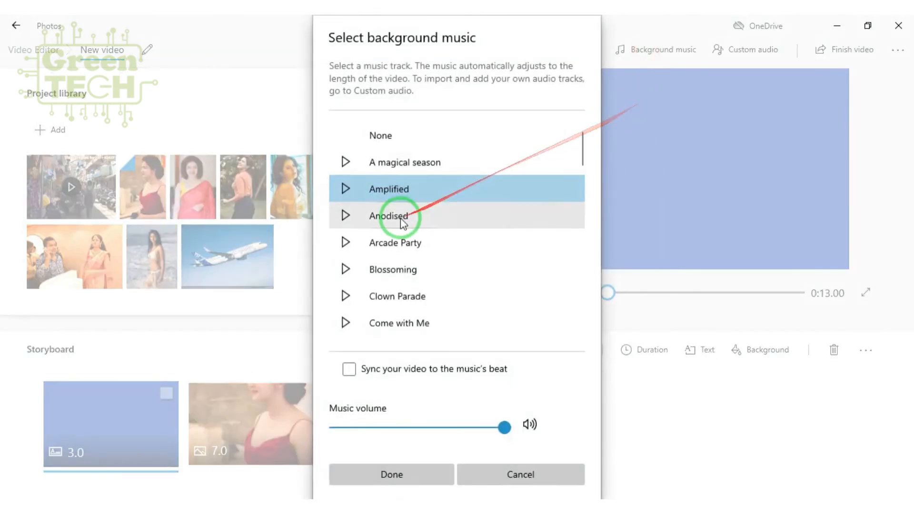
left_click(425, 486)
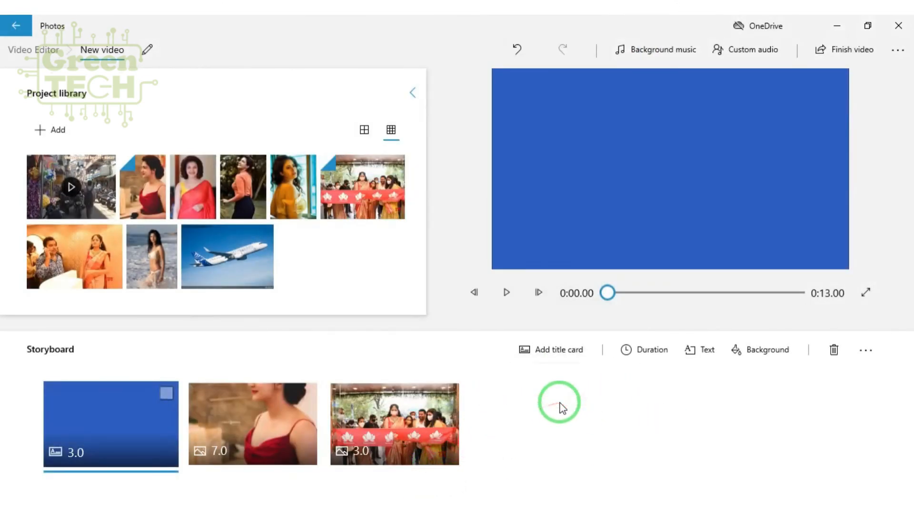
- Export the finished video at High 1080p quality to the Downloads folder as New video
left_click(847, 61)
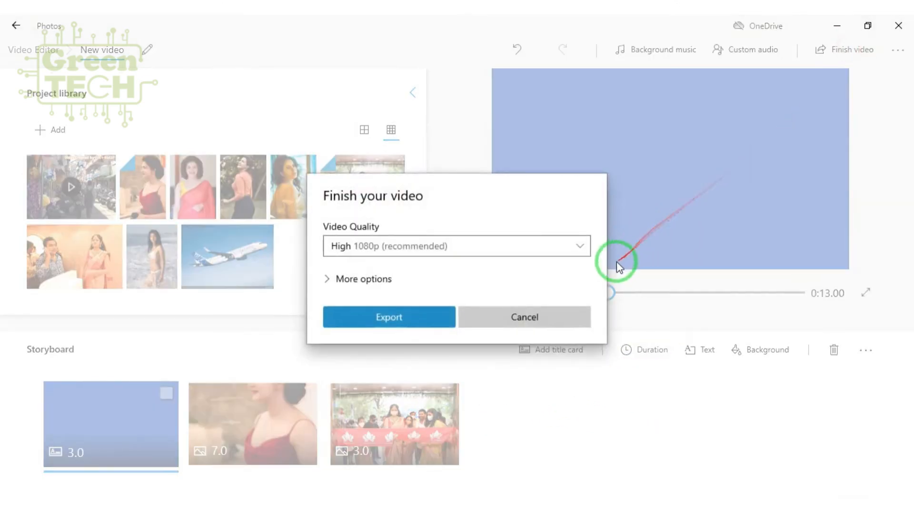
left_click(432, 241)
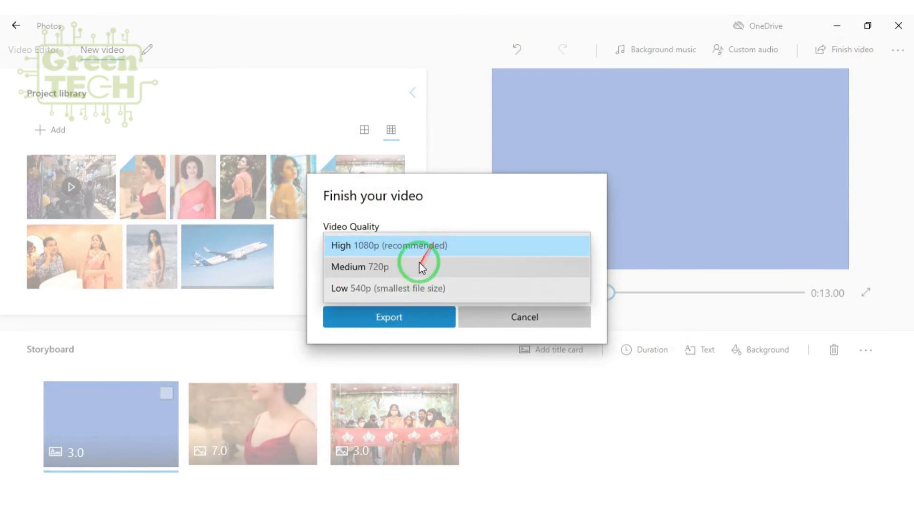
left_click(457, 241)
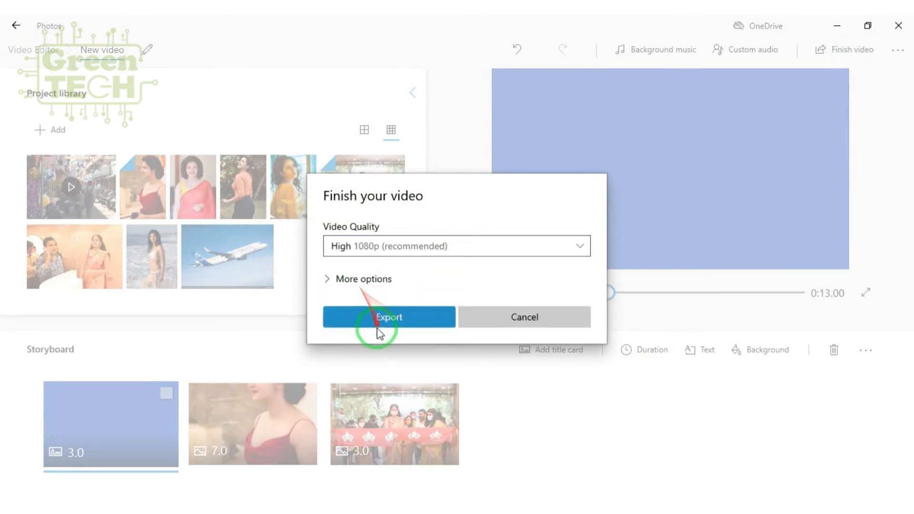
left_click(390, 316)
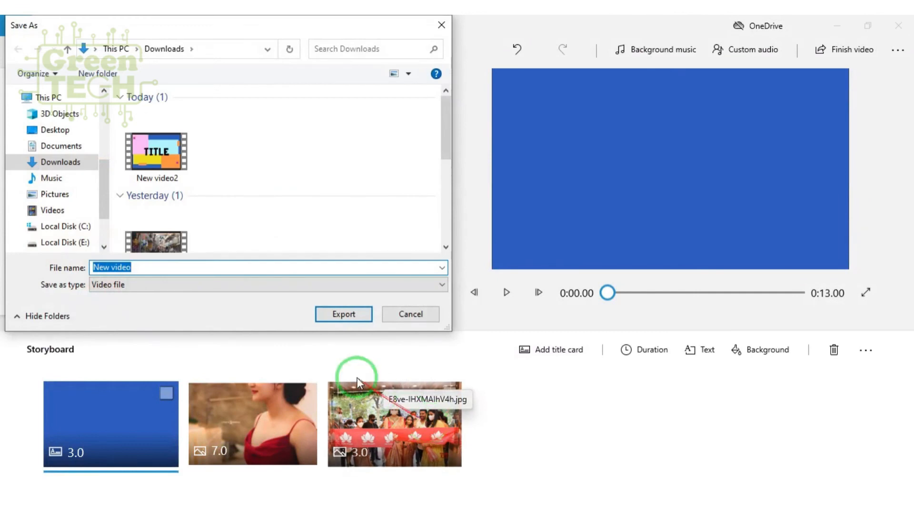
left_click(343, 315)
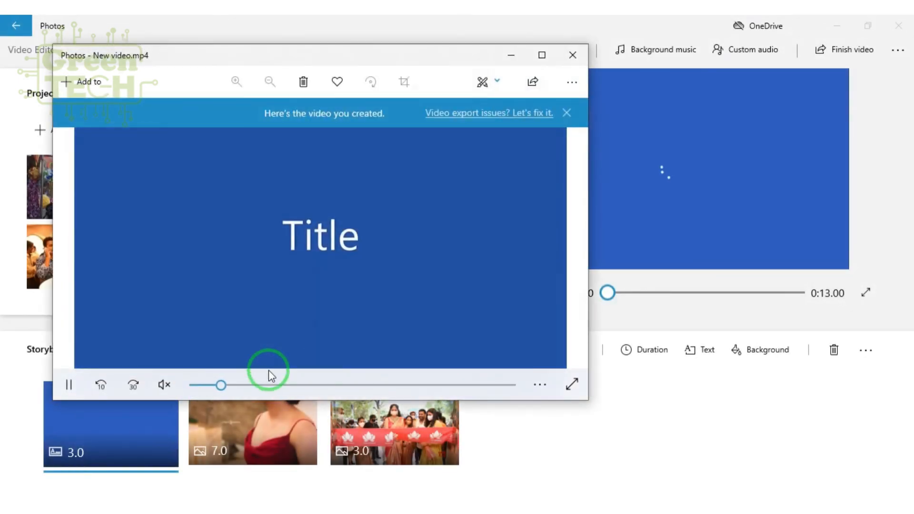
- Unmute the exported video's playback to listen to its background music, and mute it again
left_click(164, 385)
left_click(89, 341)
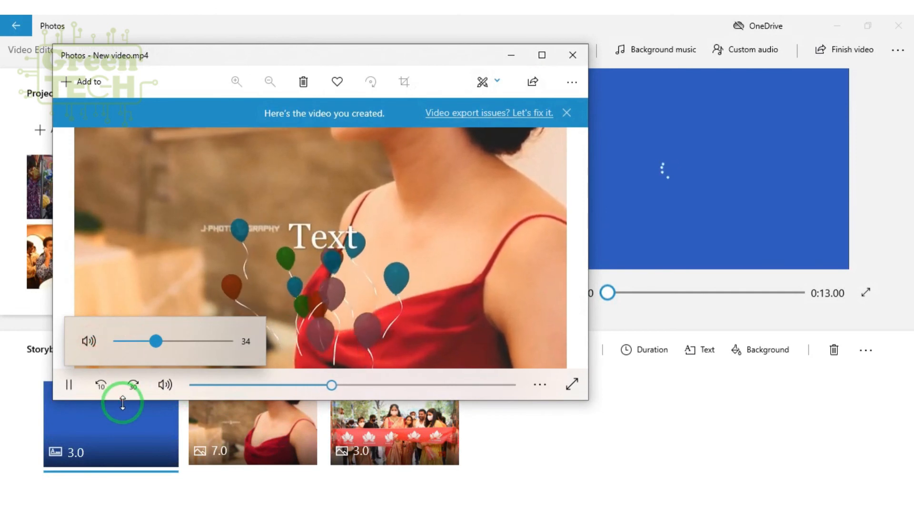
left_click(90, 350)
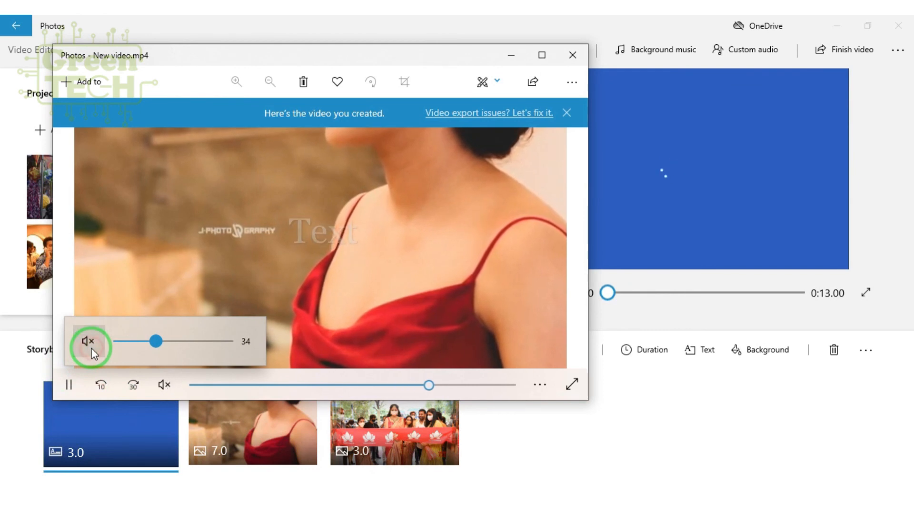